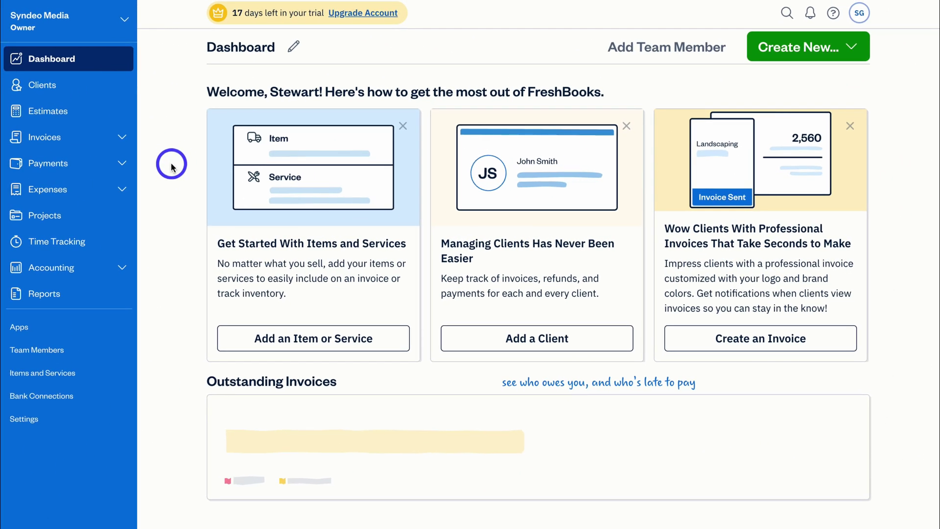
Move Revenue and Expenses below Total Profit in the dashboard editor and save the layout.
left_click(293, 49)
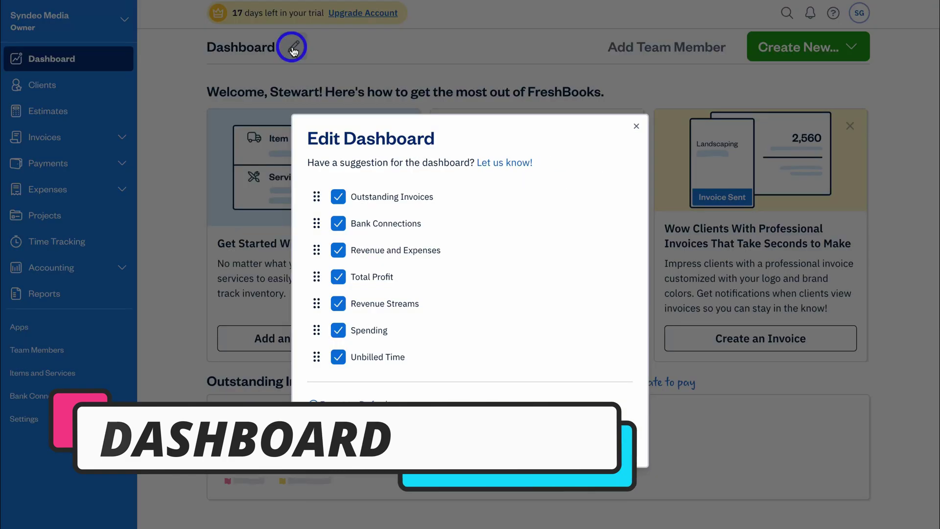
left_click(337, 197)
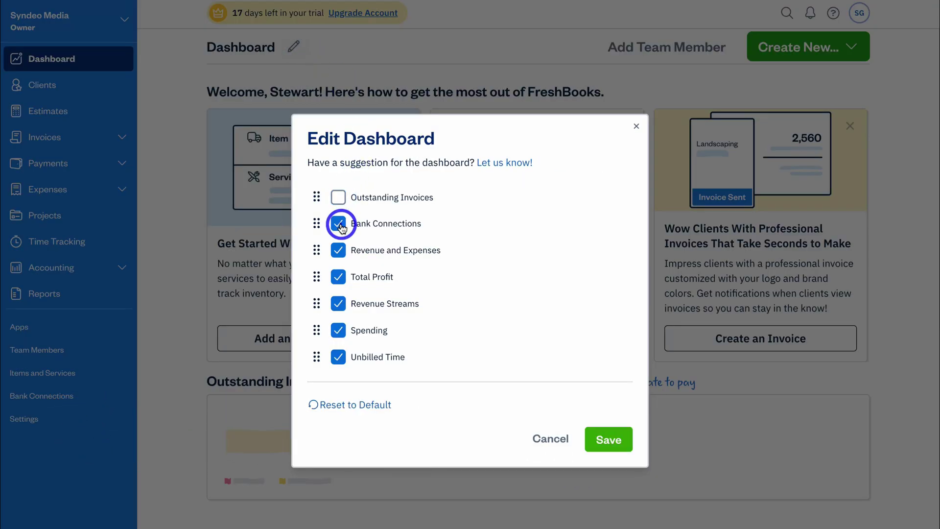
left_click(338, 223)
left_click_drag(316, 249, 319, 338)
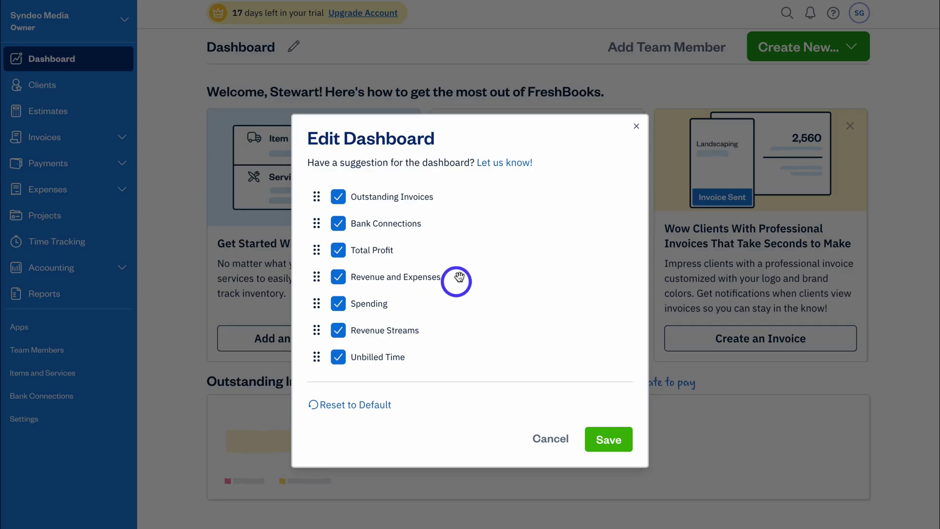
left_click(606, 438)
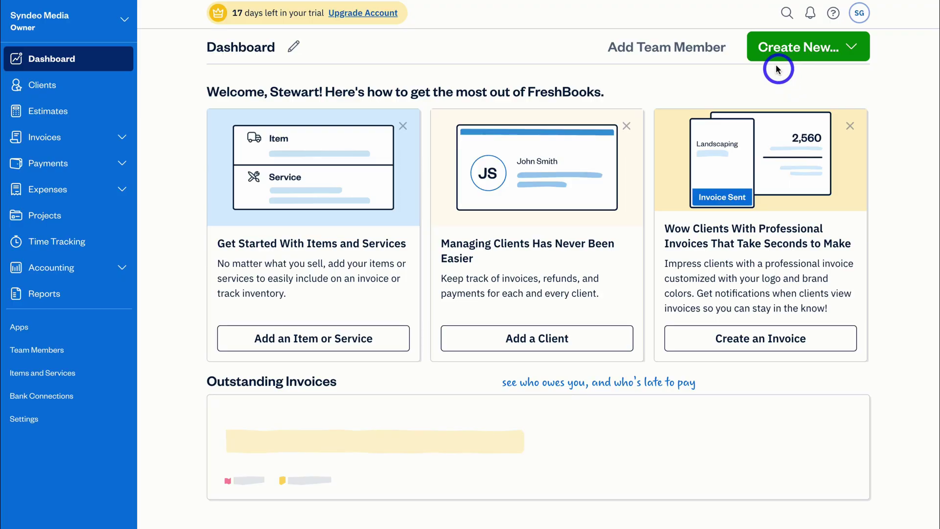
Look through the Create New options, search and notifications panels without making changes.
left_click(840, 46)
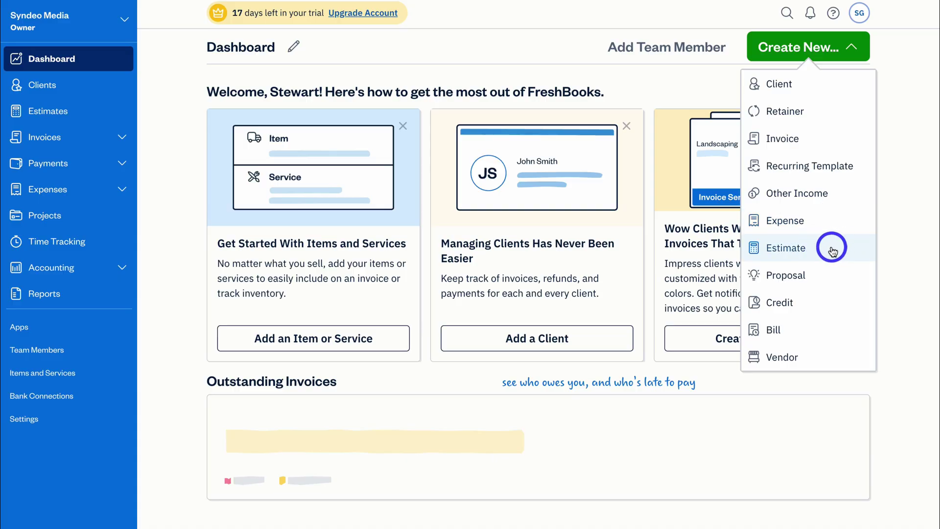
left_click(903, 319)
left_click(787, 13)
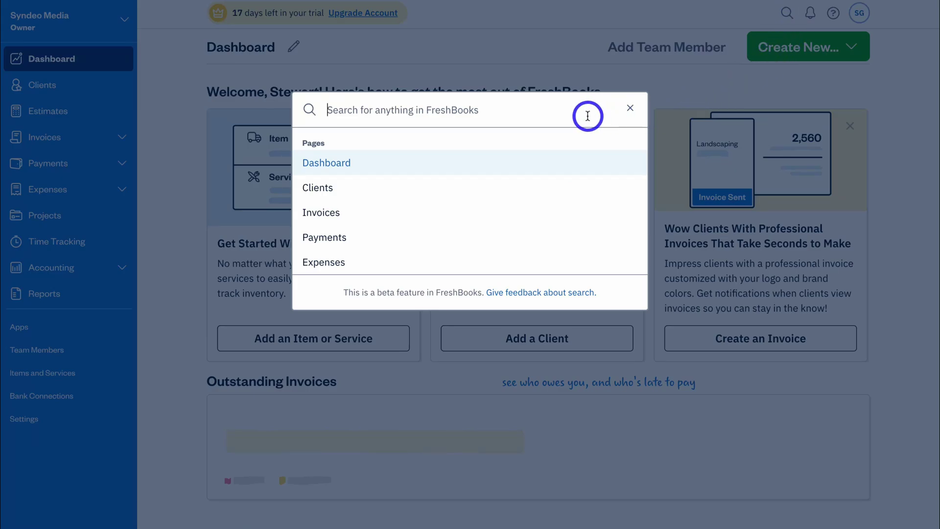
left_click(634, 110)
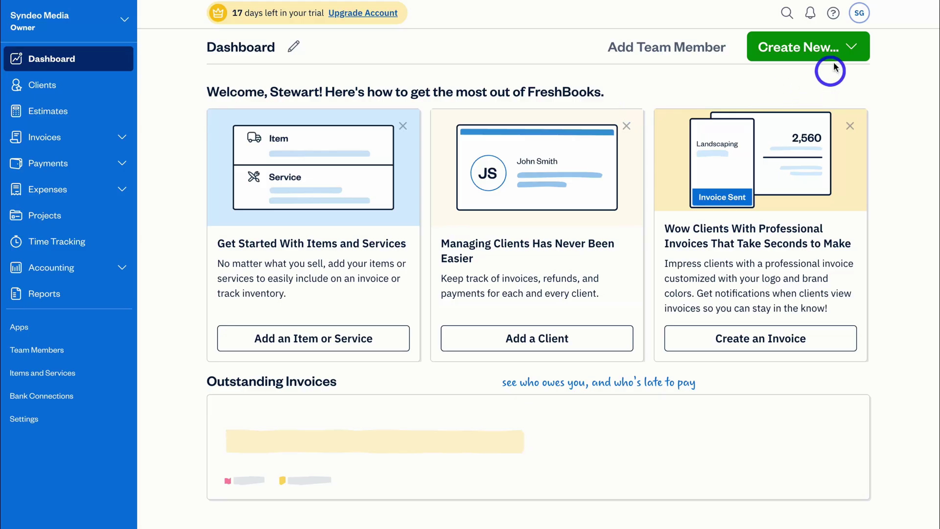
left_click(809, 16)
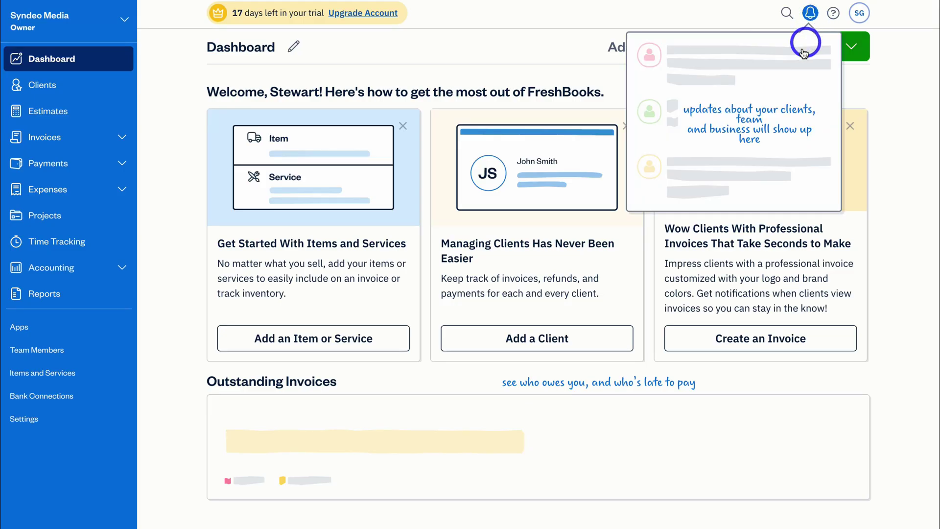
left_click(810, 17)
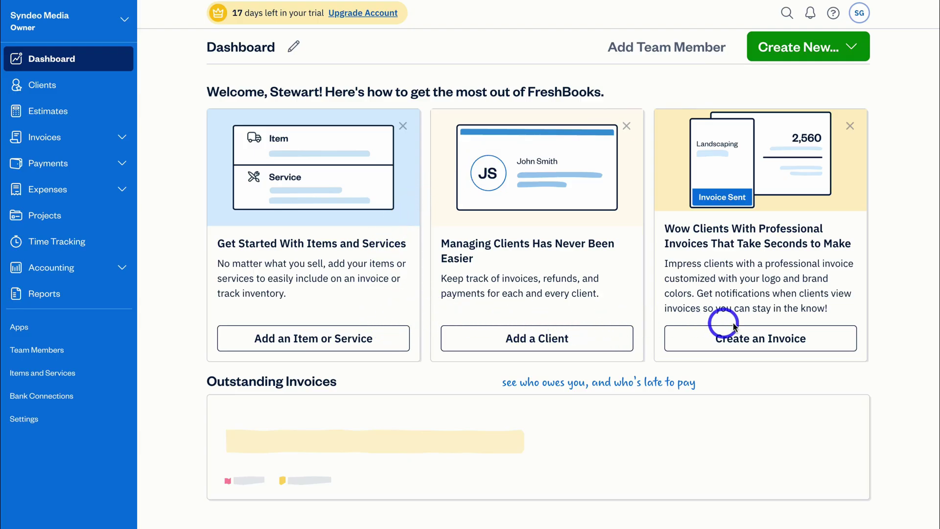
Dismiss the professional invoices, estimates and remaining welcome tip cards.
scroll(761, 321, "up", 1)
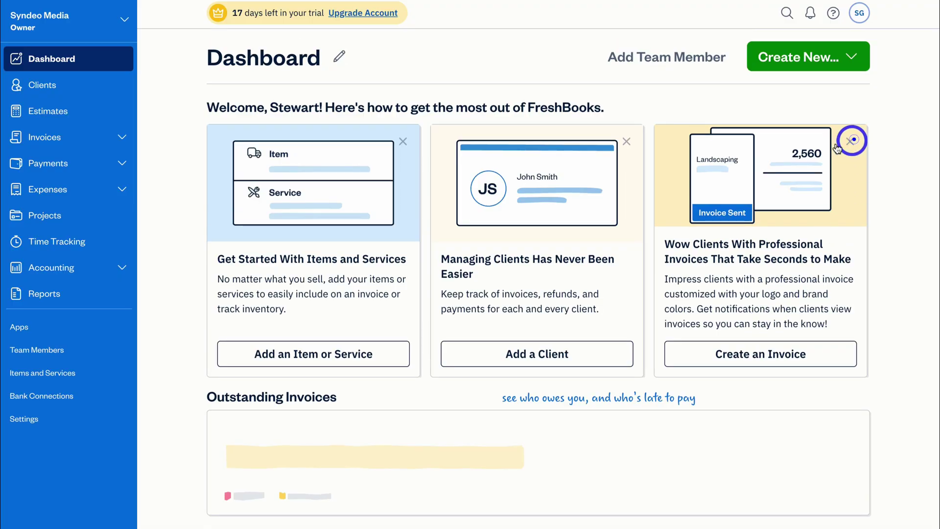
left_click(851, 141)
left_click(627, 143)
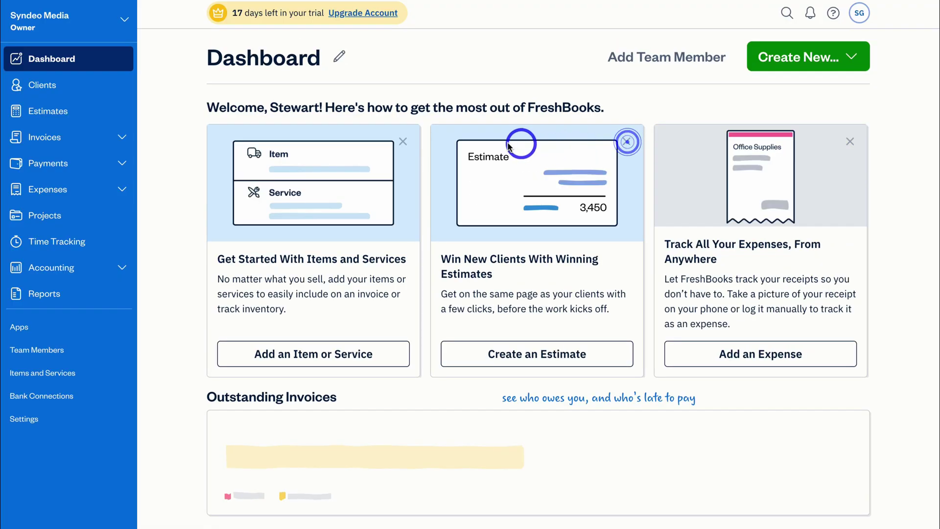
left_click(403, 142)
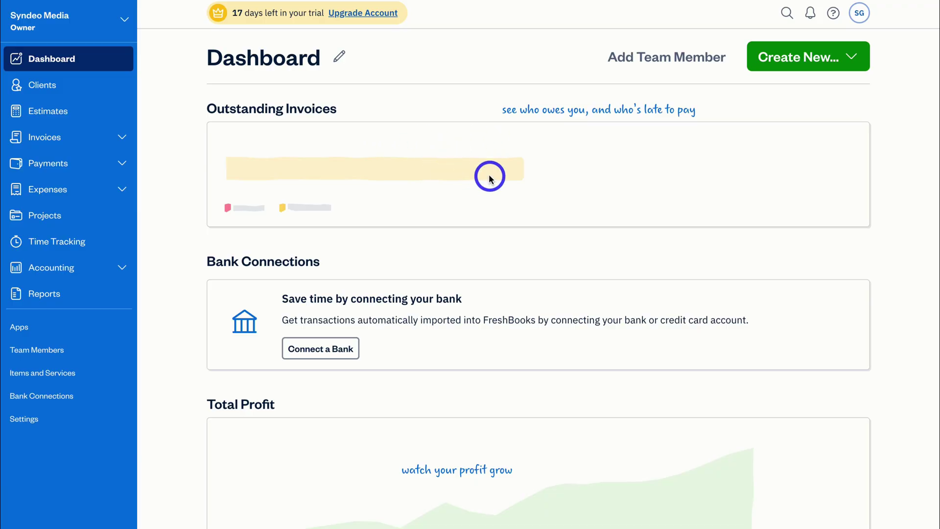
scroll(490, 177, "down", 7)
scroll(489, 177, "down", 10)
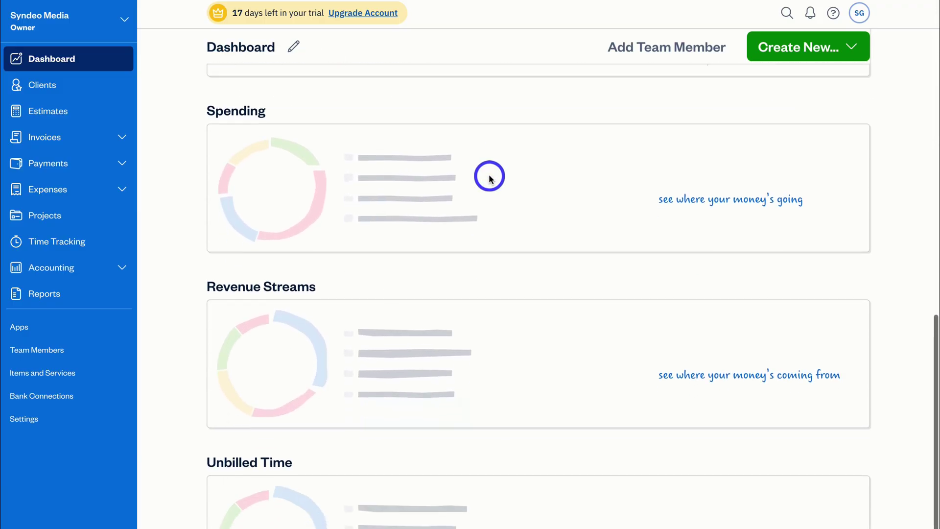
Review the Edit Dashboard dialog without changes, then go to Settings.
left_click(294, 51)
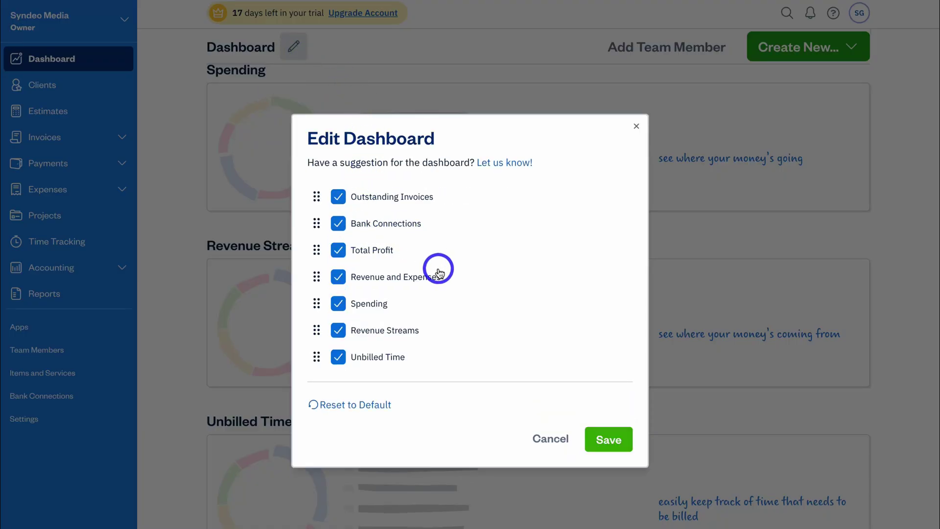
left_click(636, 126)
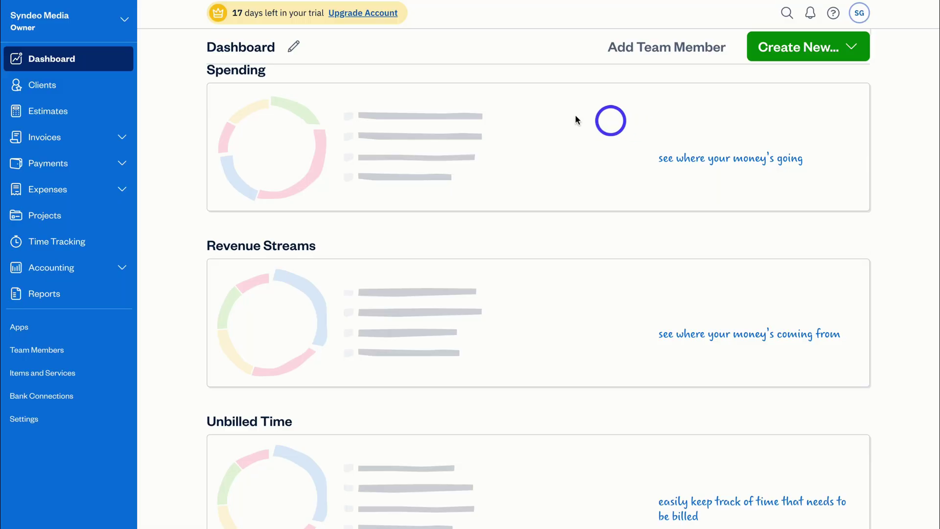
left_click(55, 420)
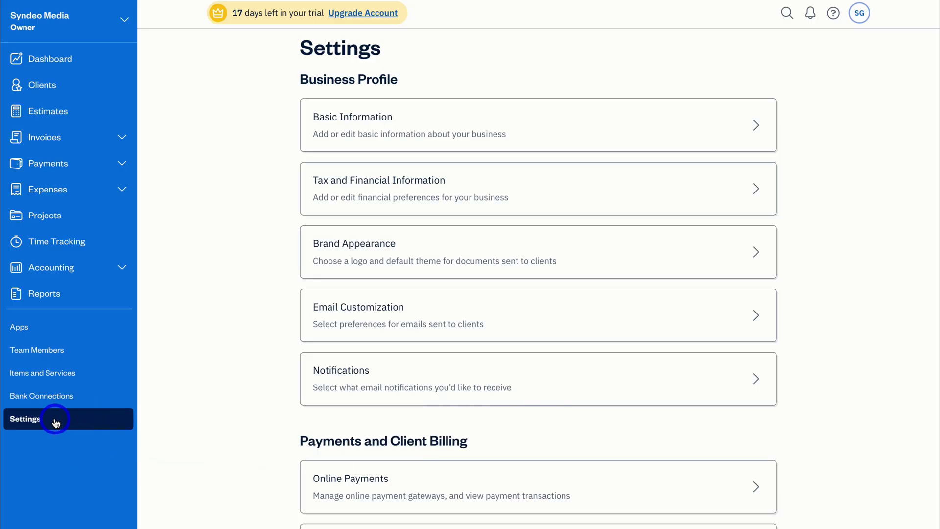
After checking Basic Information, set fiscal year end to March and standard rate to $95/hr, and save.
left_click(582, 128)
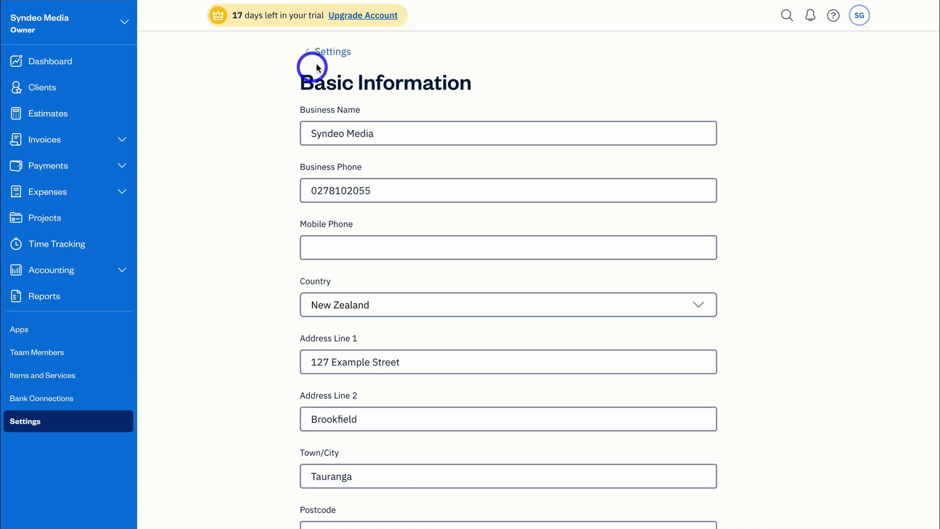
left_click(327, 57)
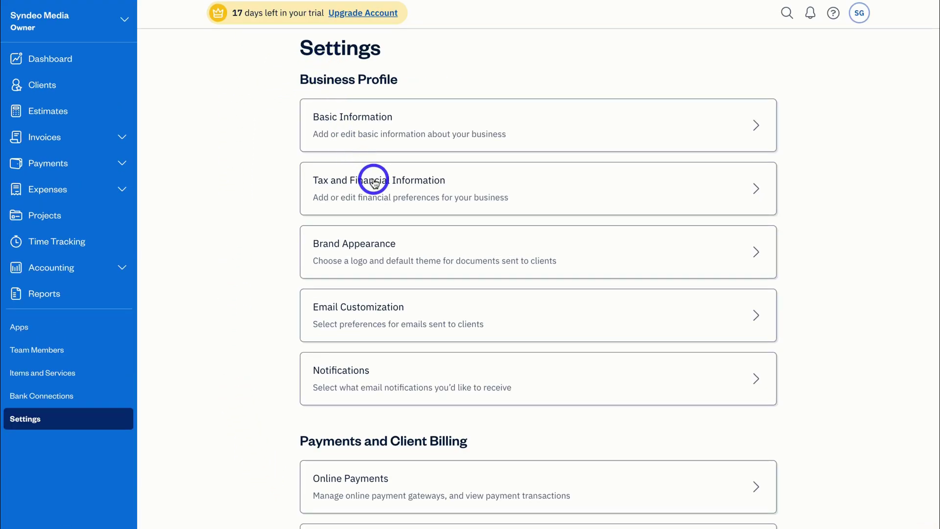
left_click(579, 185)
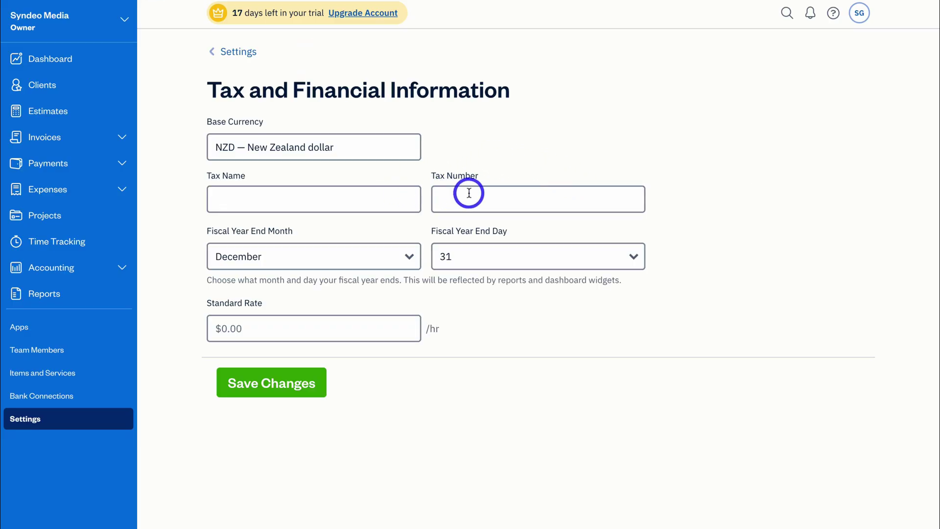
left_click(359, 256)
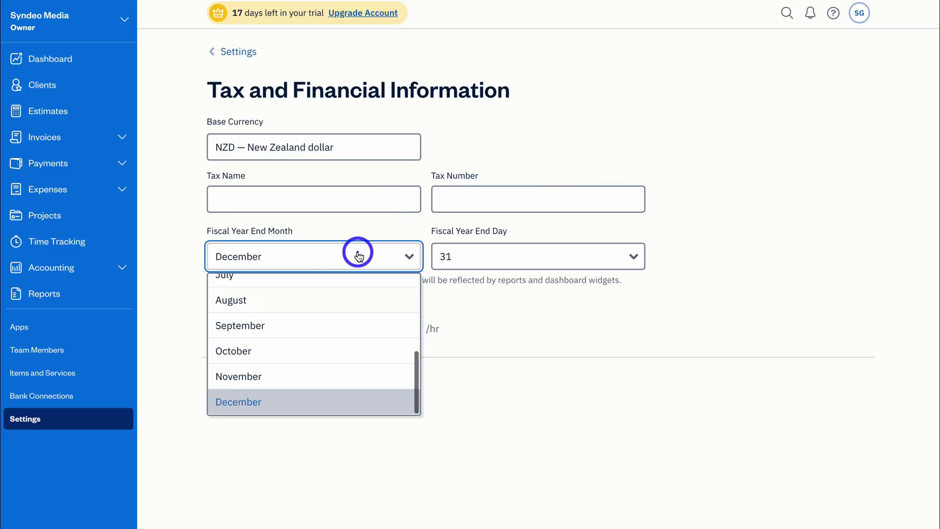
key("m")
key("Return")
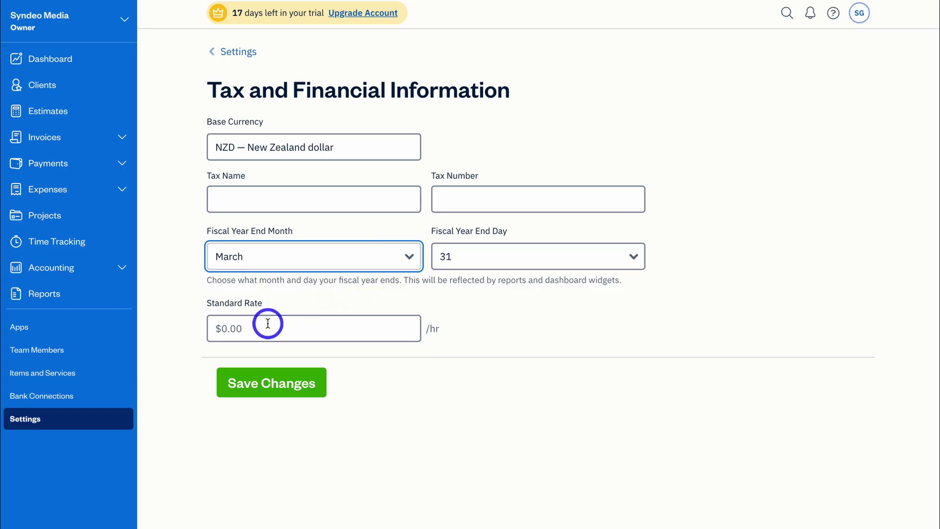
left_click(319, 328)
type("95")
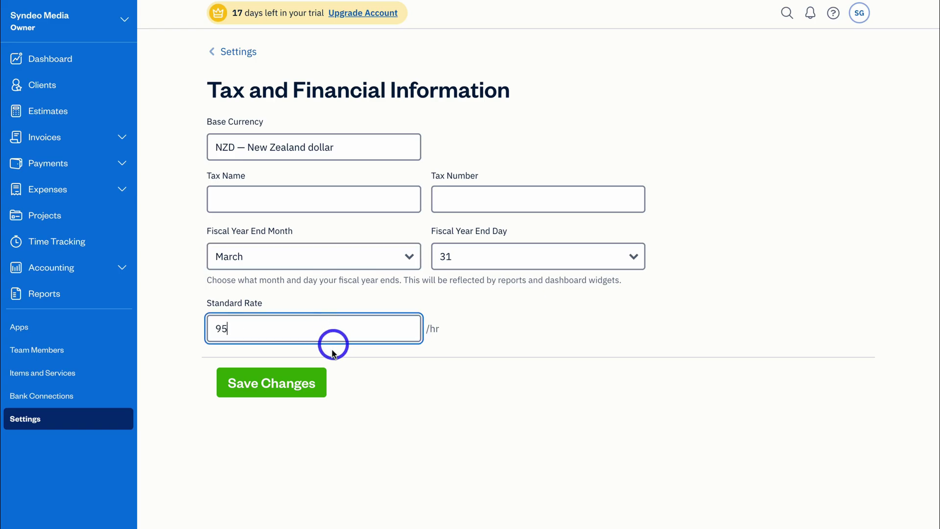
left_click(294, 385)
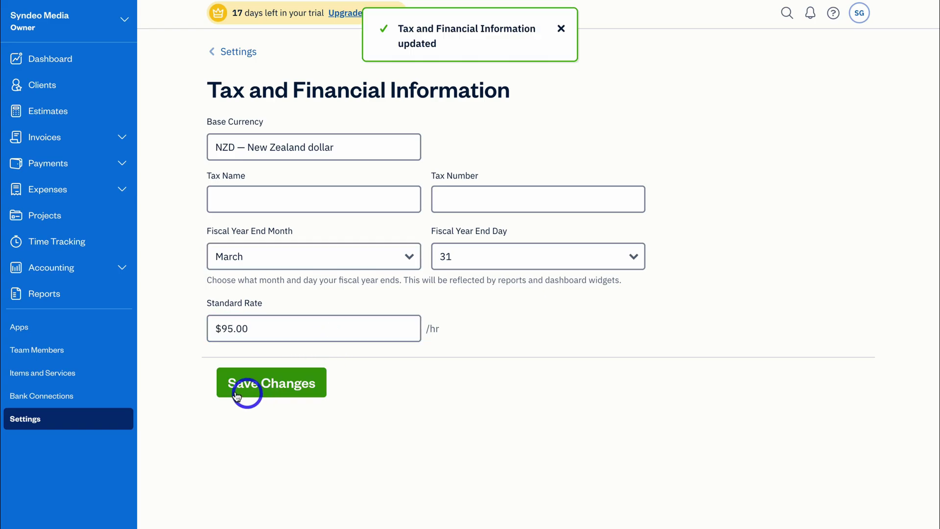
left_click(232, 58)
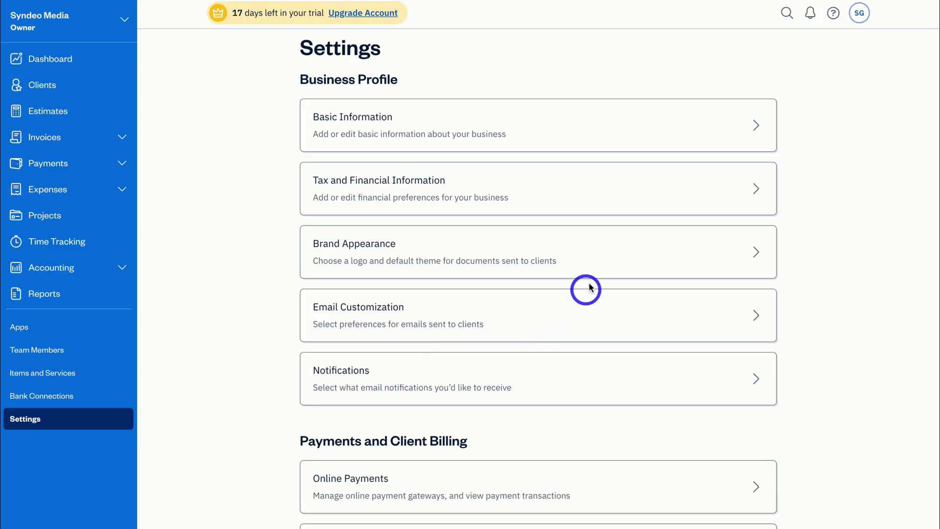
Review the Stripe and PayPal online payment settings and the Payment Options page.
scroll(251, 253, "down", 4)
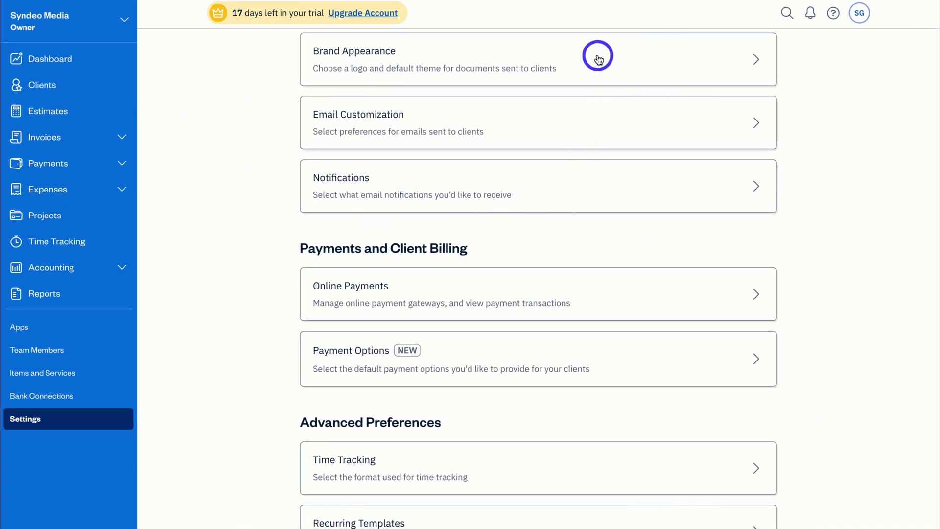
left_click(655, 288)
scroll(675, 294, "down", 2)
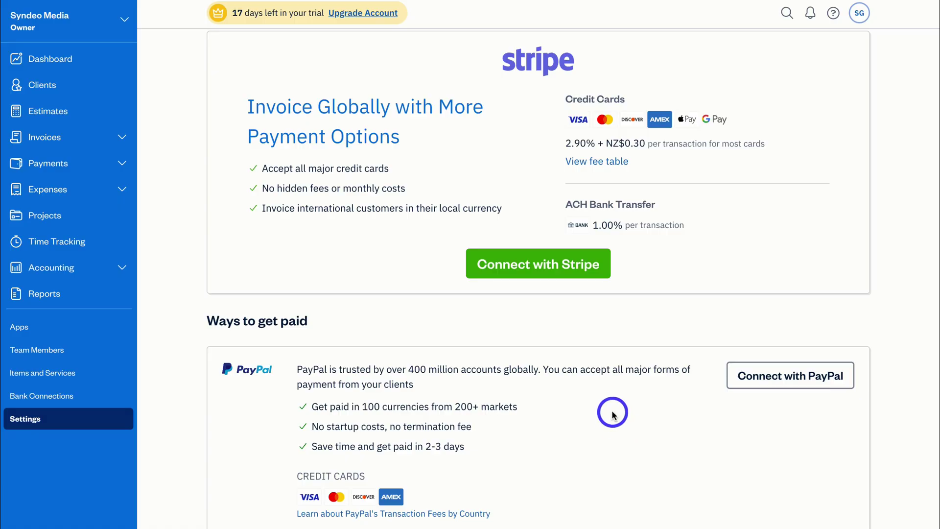
scroll(612, 412, "up", 2)
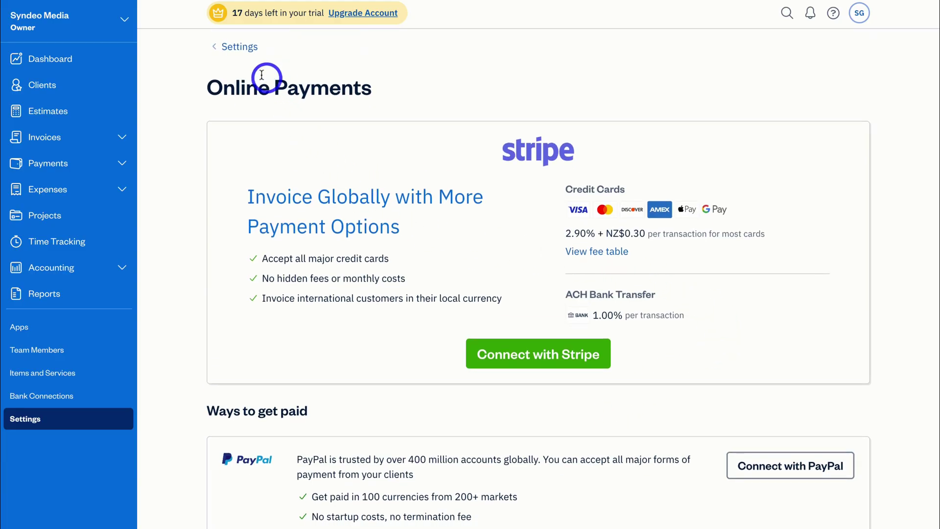
left_click(242, 48)
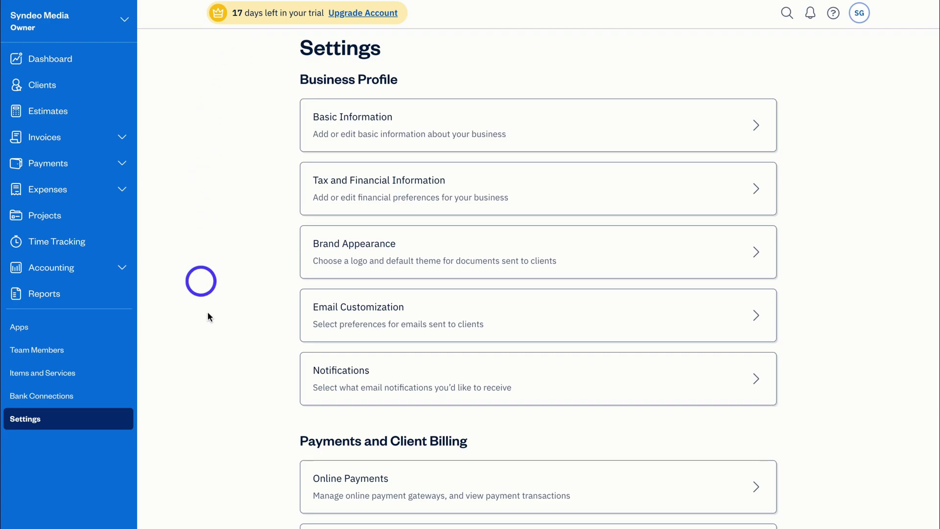
left_click(551, 526)
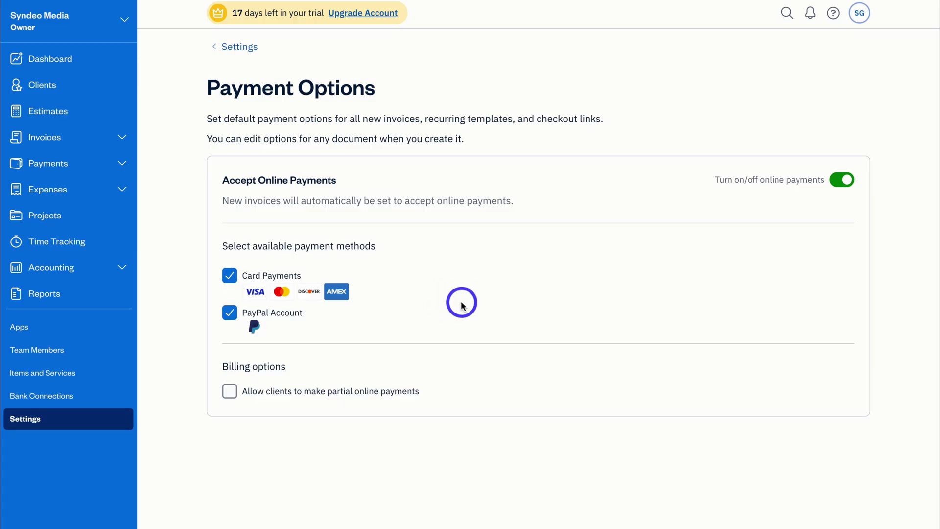
left_click(237, 47)
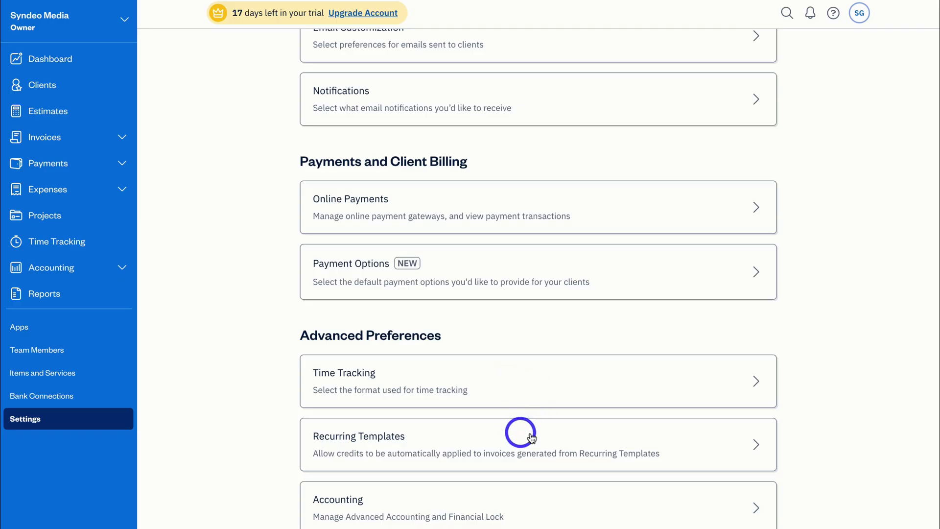
Visit the Bank Connections page, then move on to Items and Services.
left_click(93, 399)
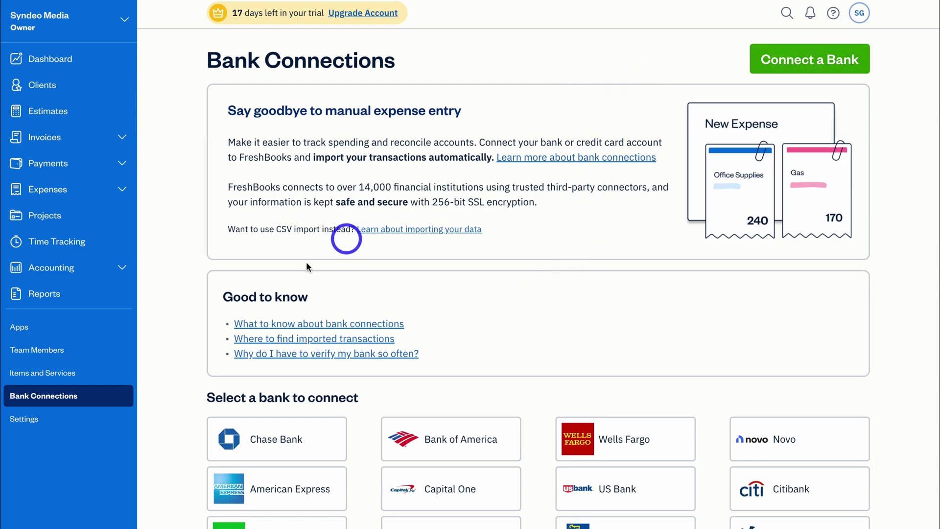
left_click(91, 373)
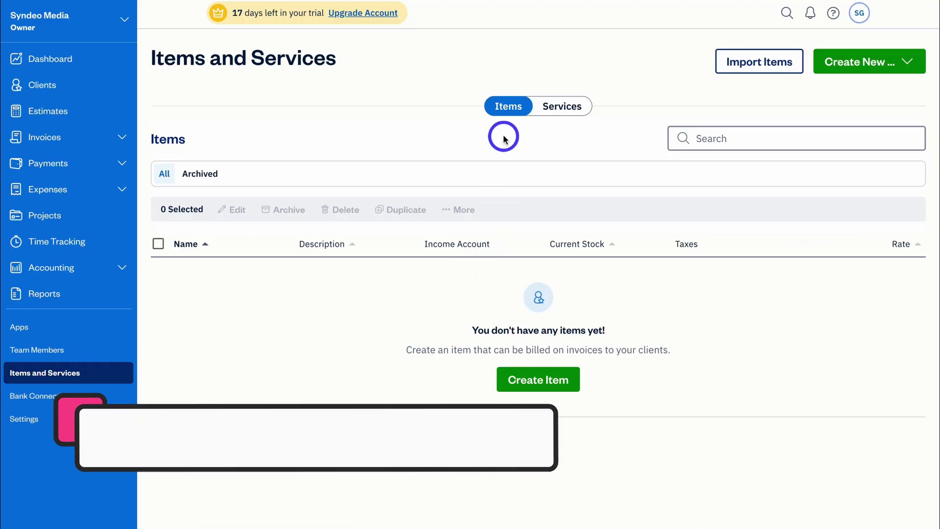
Create a billable '1-on-1 Strategy Session' service at $295.00 under the Sales account.
left_click(570, 107)
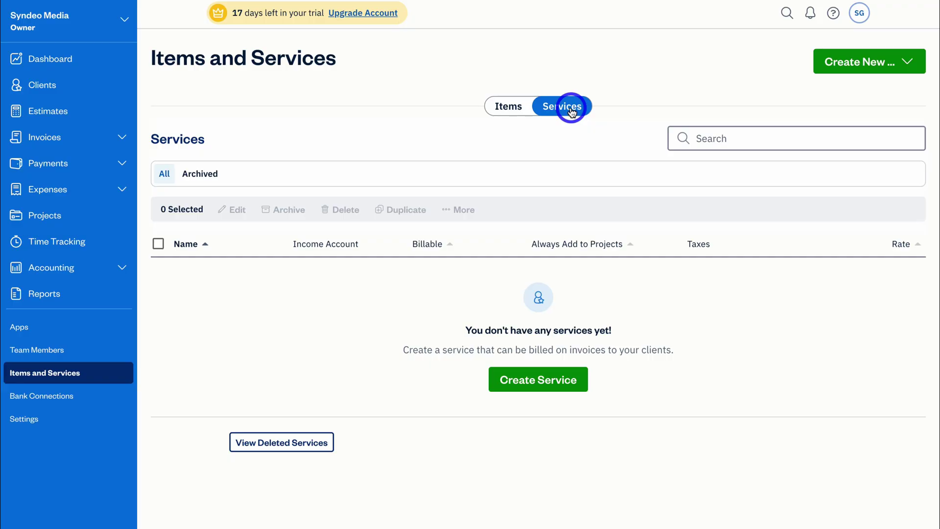
left_click(545, 383)
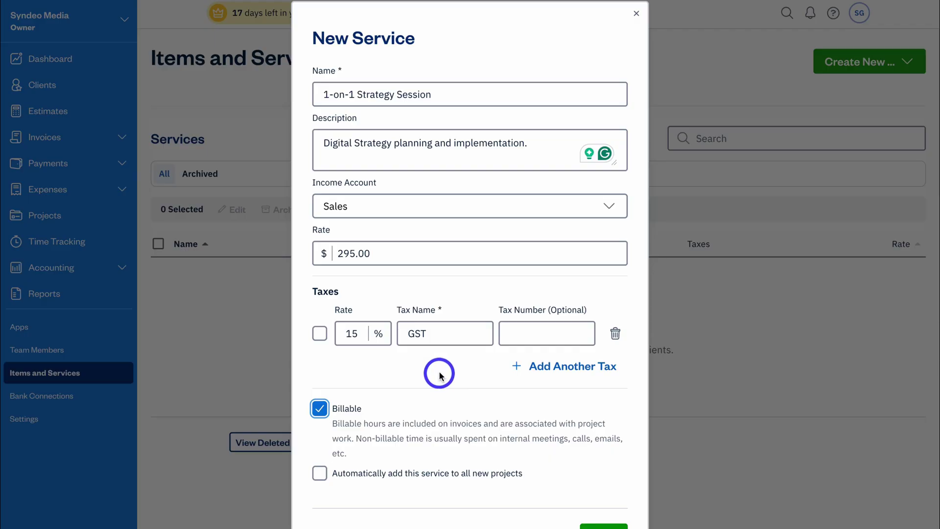
left_click(602, 483)
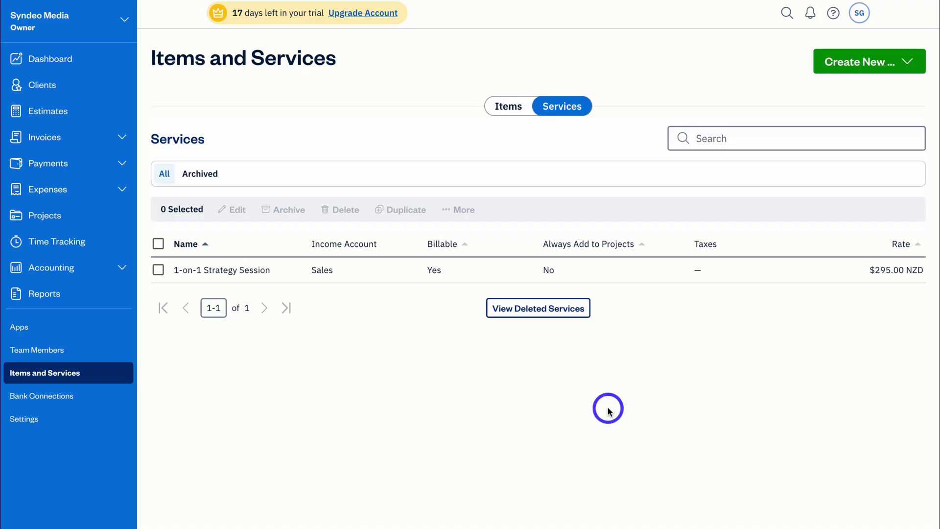
Add a new team member with their name and email on the Team Members page.
left_click(82, 357)
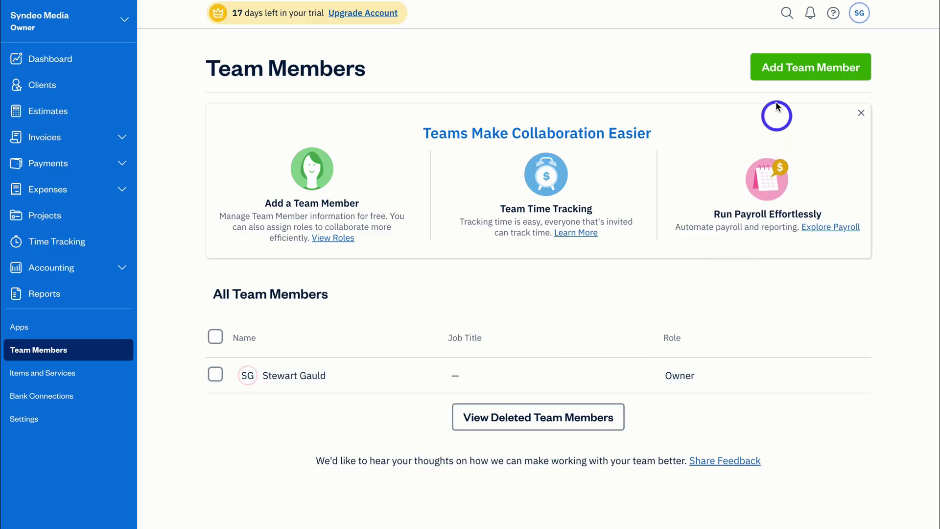
left_click(785, 77)
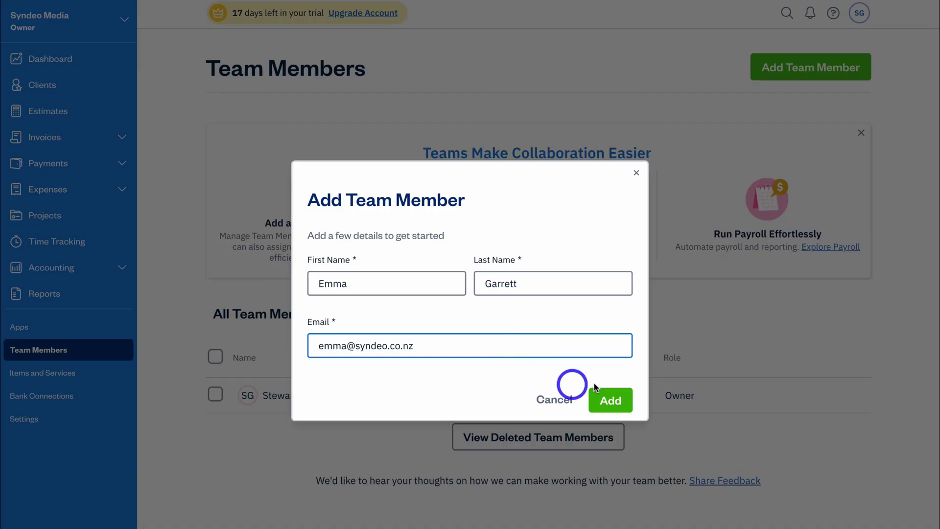
left_click(609, 397)
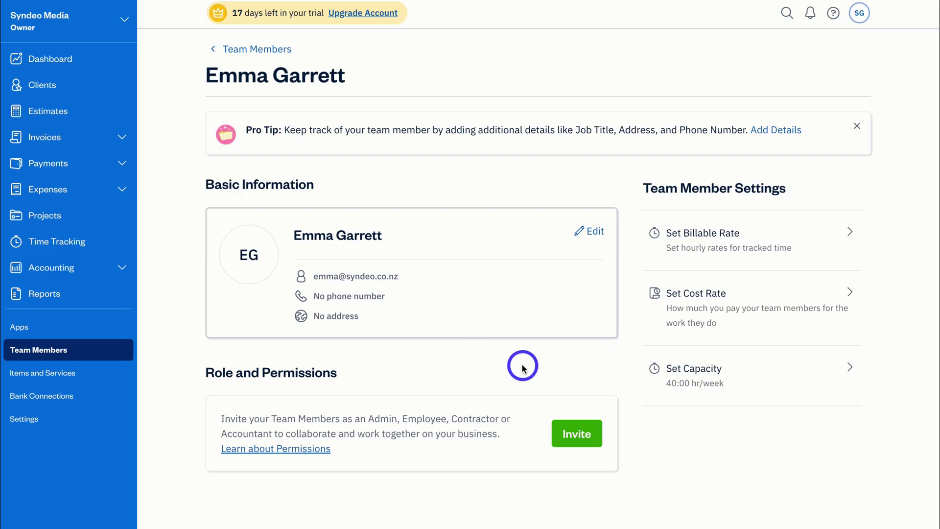
Start the member's invitation with the Employee role and review its message.
left_click(580, 433)
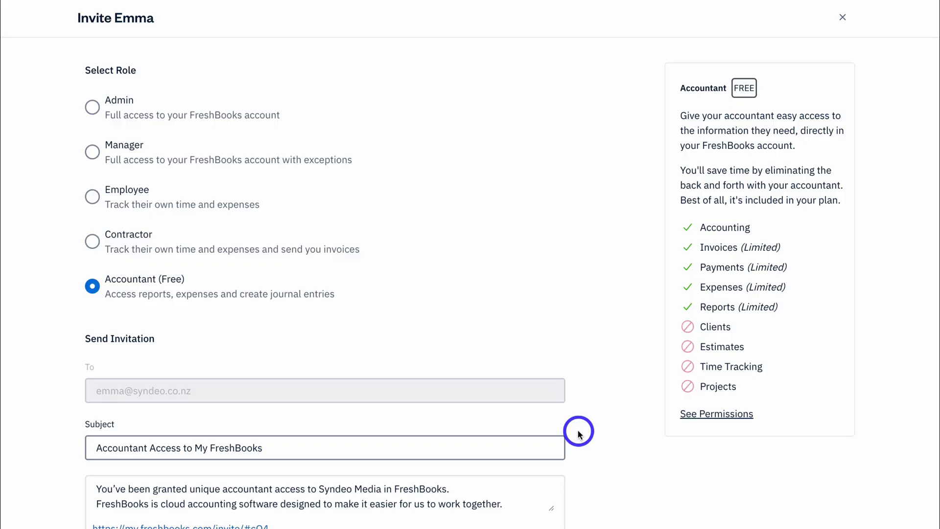
left_click(92, 197)
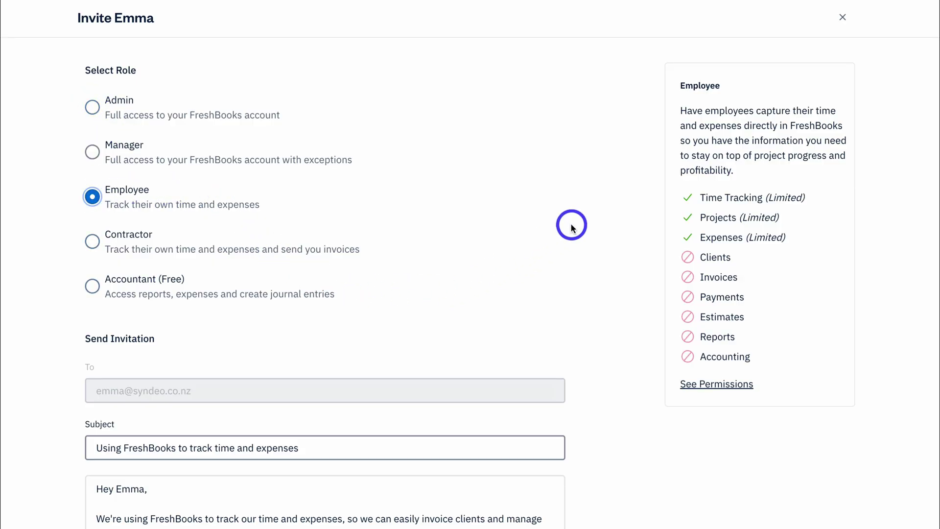
scroll(646, 238, "down", 3)
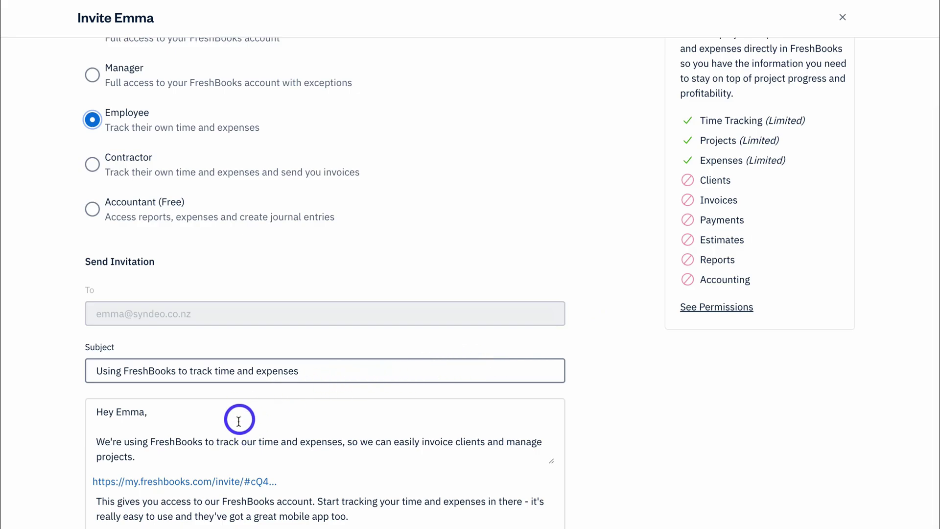
scroll(246, 416, "down", 2)
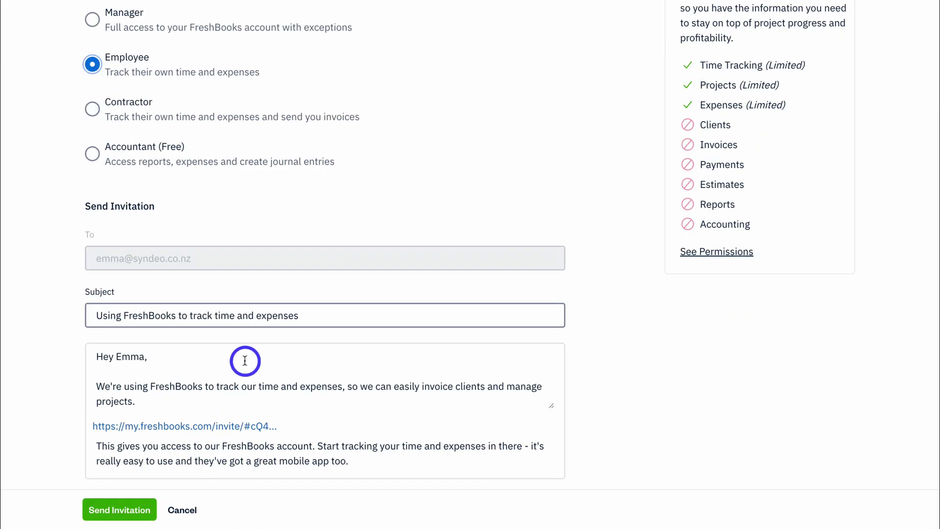
Send the invitation, then give the owner a $95.00/hr billable rate.
left_click(125, 509)
left_click(437, 470)
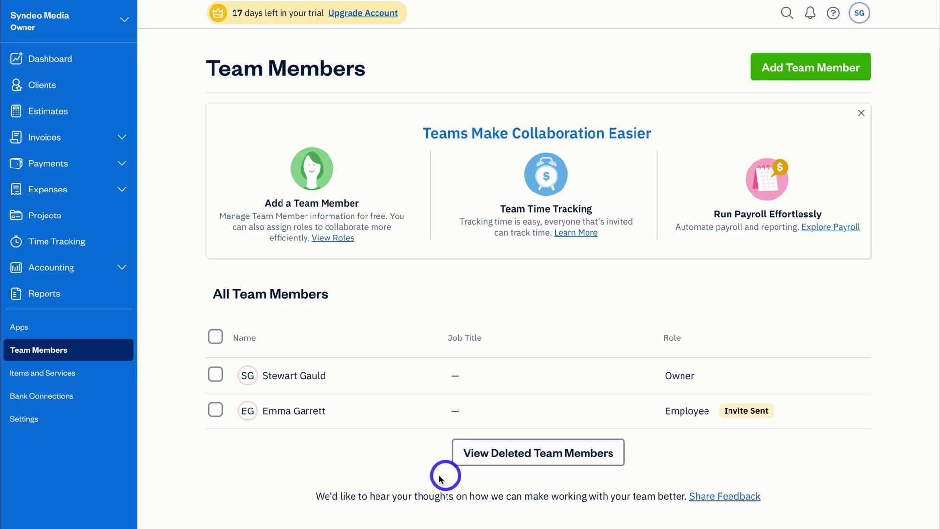
left_click(315, 375)
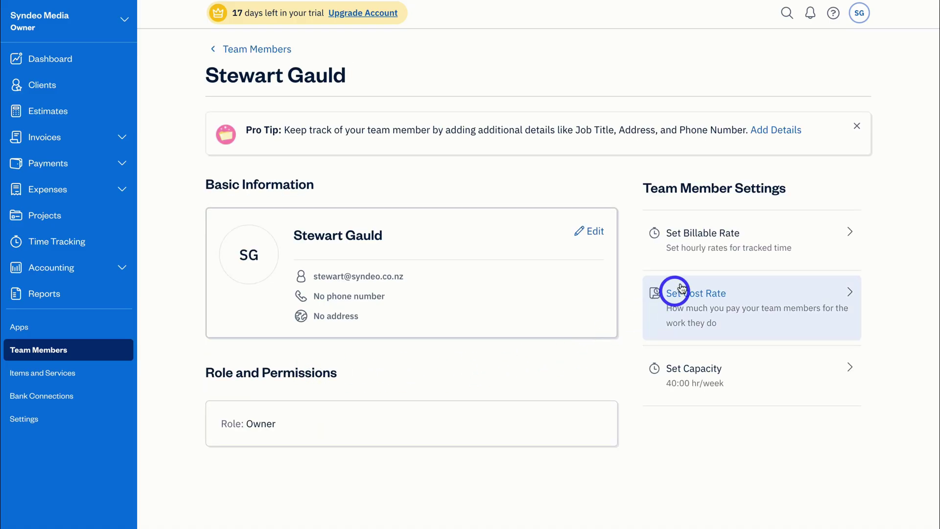
left_click(788, 240)
left_click(656, 249)
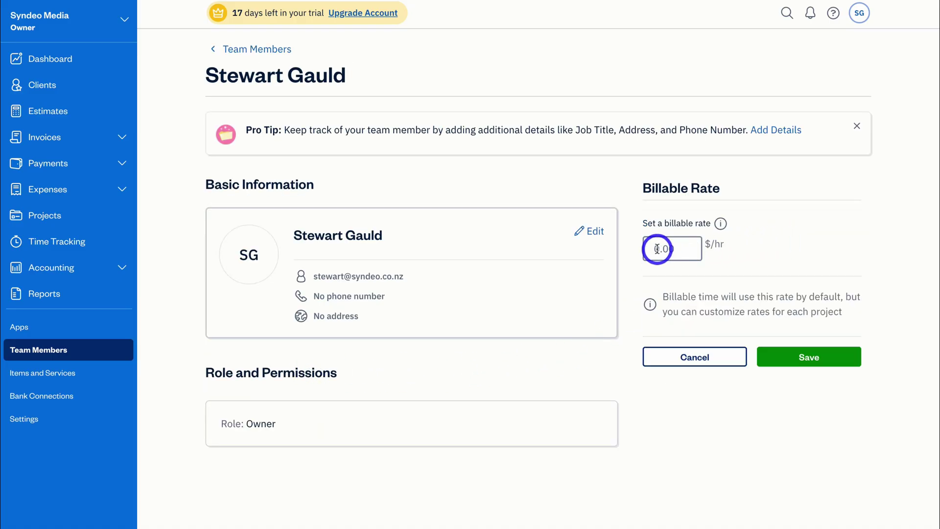
type("95")
left_click(780, 354)
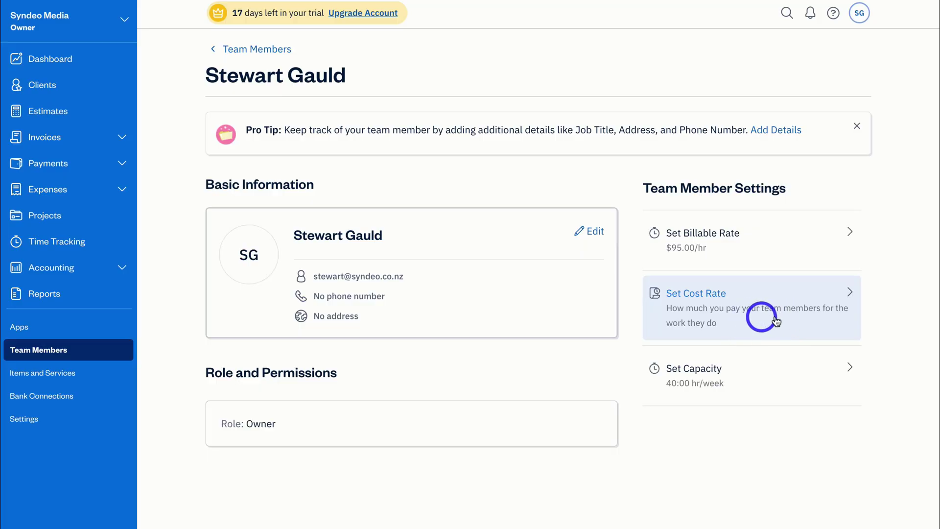
Set the owner's cost rate to $65.00/hr, applied to all time entries.
left_click(737, 315)
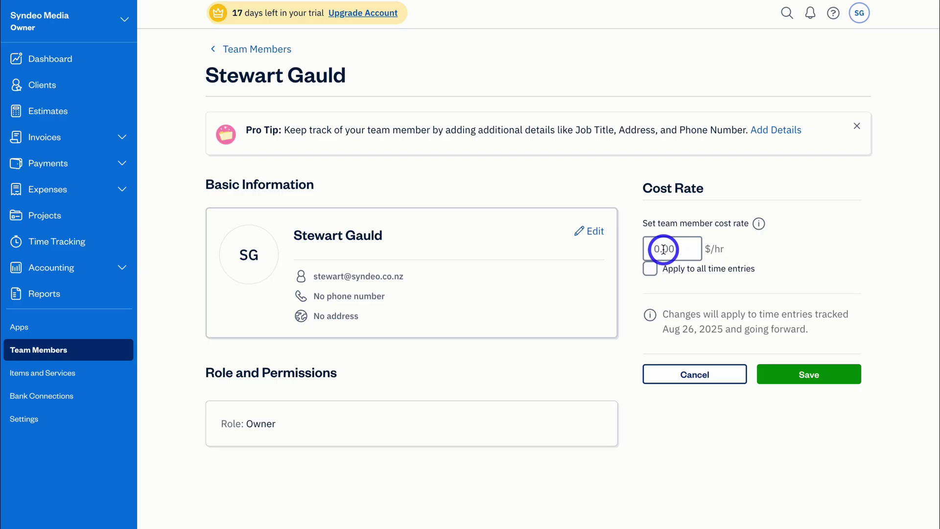
type("65")
left_click(818, 243)
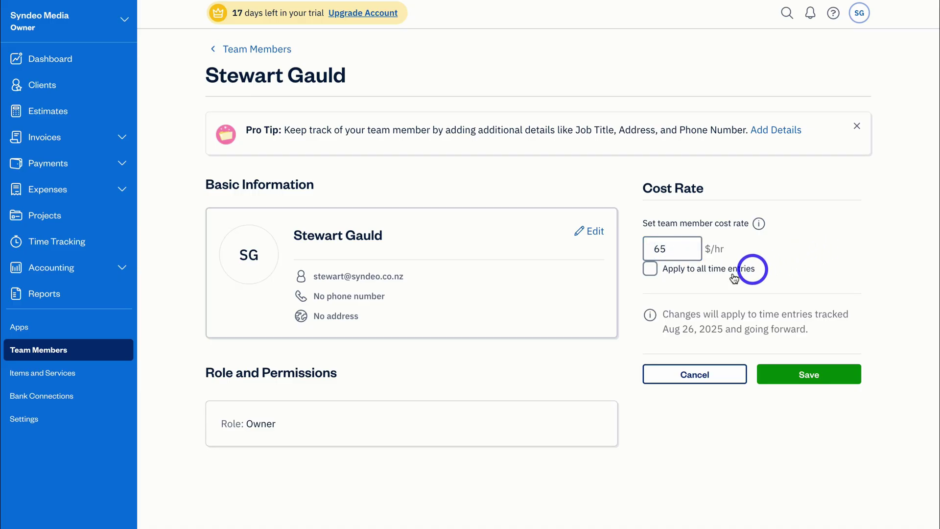
left_click(650, 270)
left_click(795, 377)
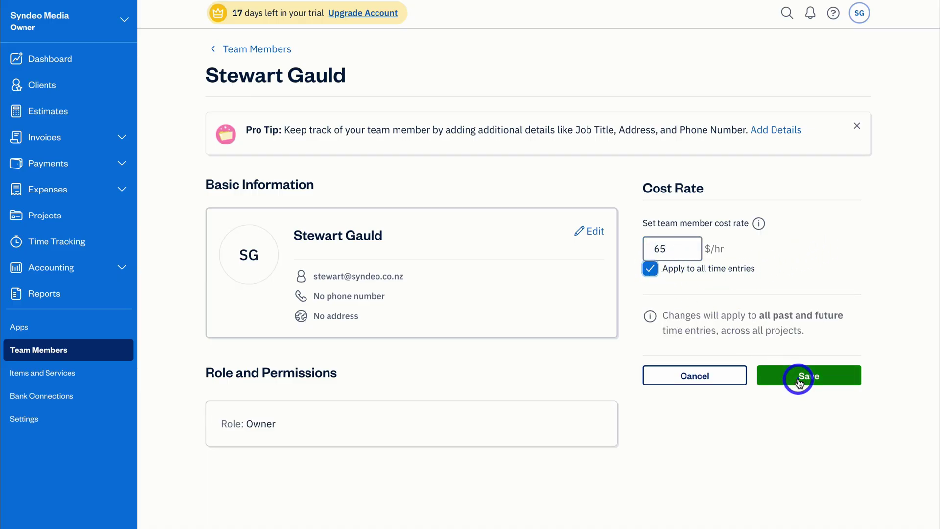
Set the owner's weekly capacity to 25:00 hours.
left_click(768, 364)
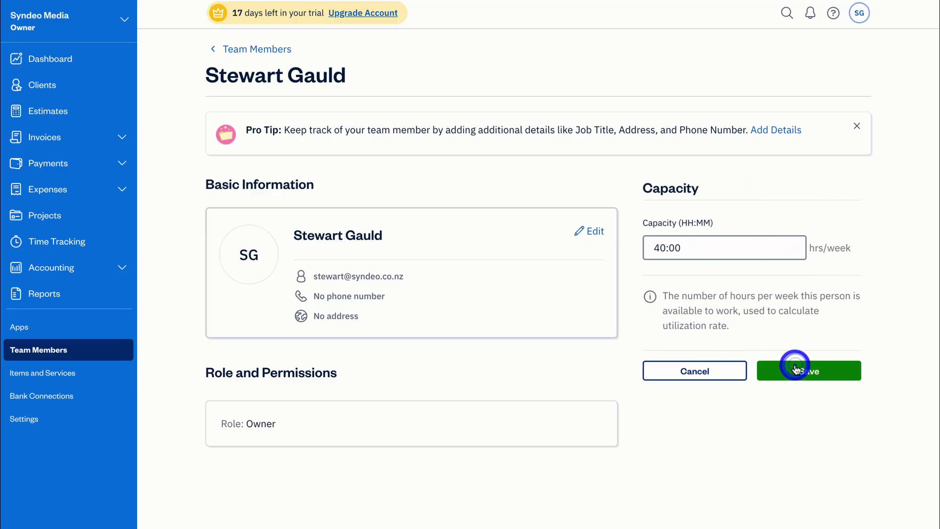
left_click(663, 248)
type("25:00")
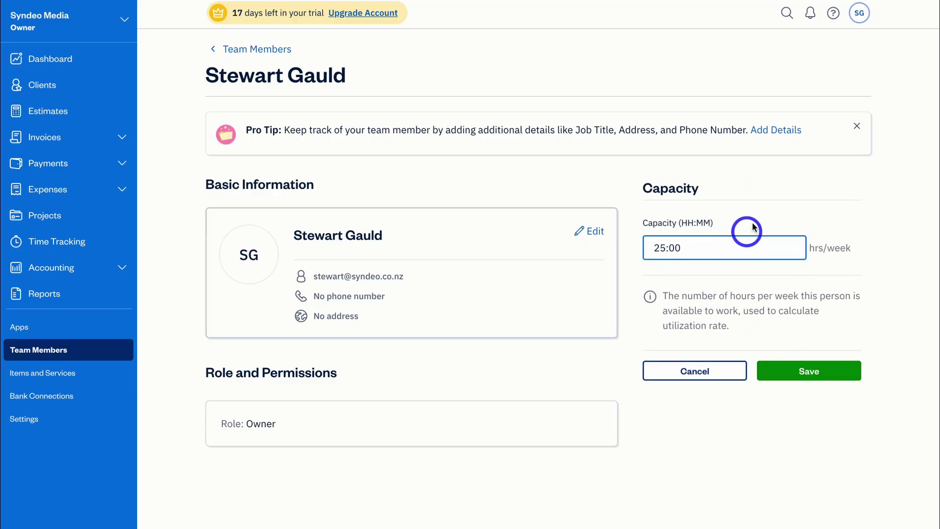
left_click(751, 216)
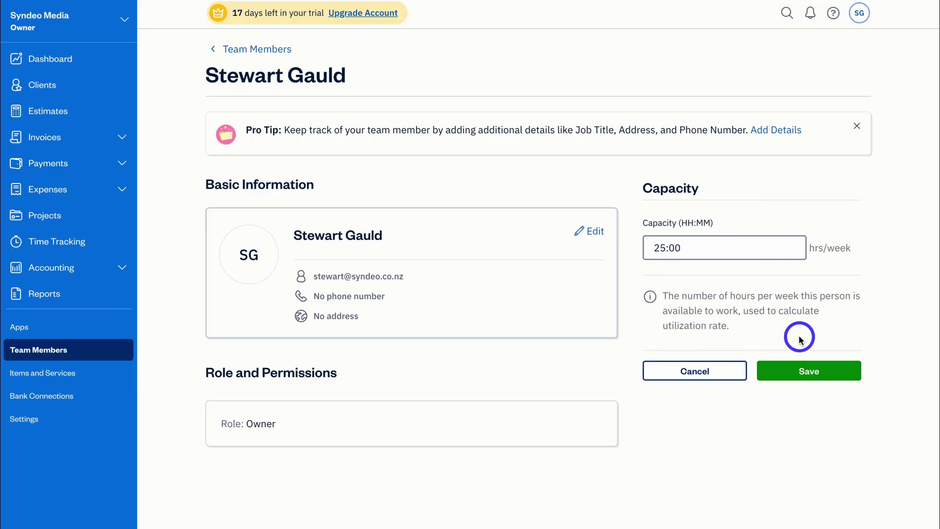
left_click(794, 371)
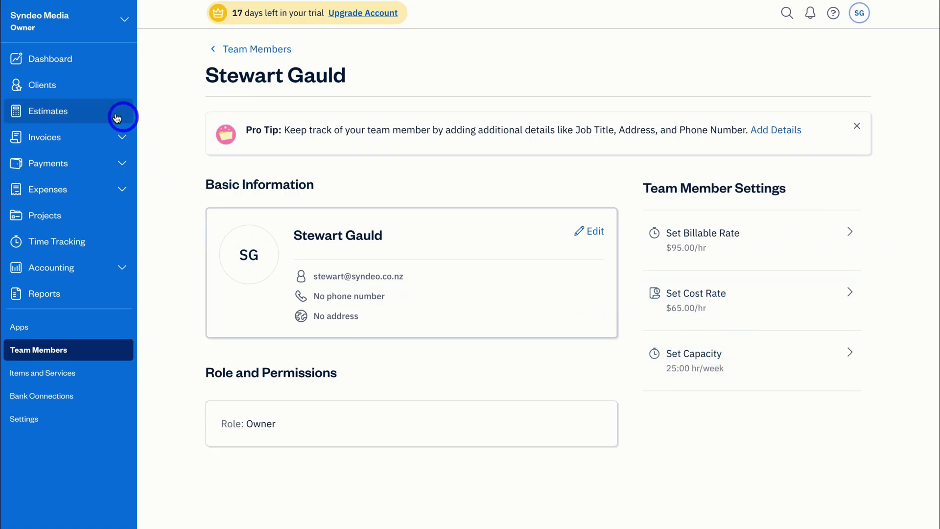
Create a new client for the company Collab with contact name, email and phone.
left_click(72, 91)
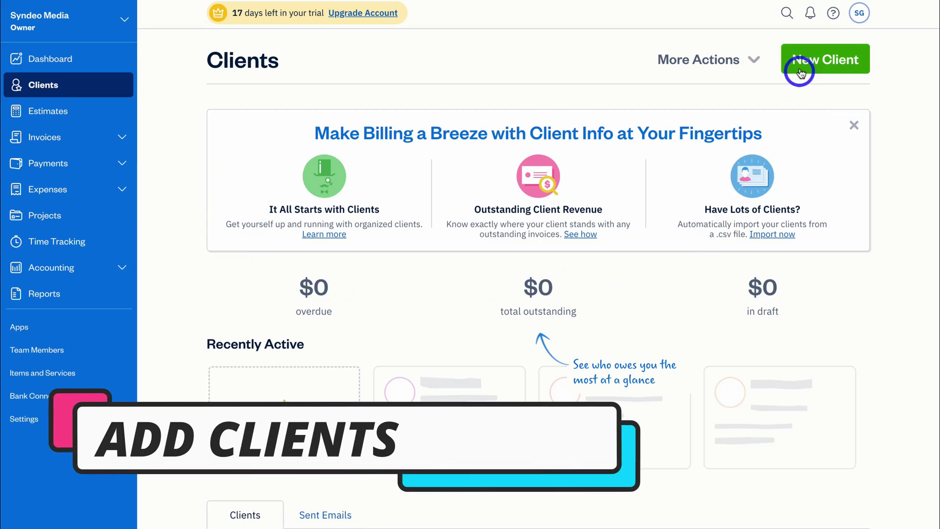
left_click(826, 61)
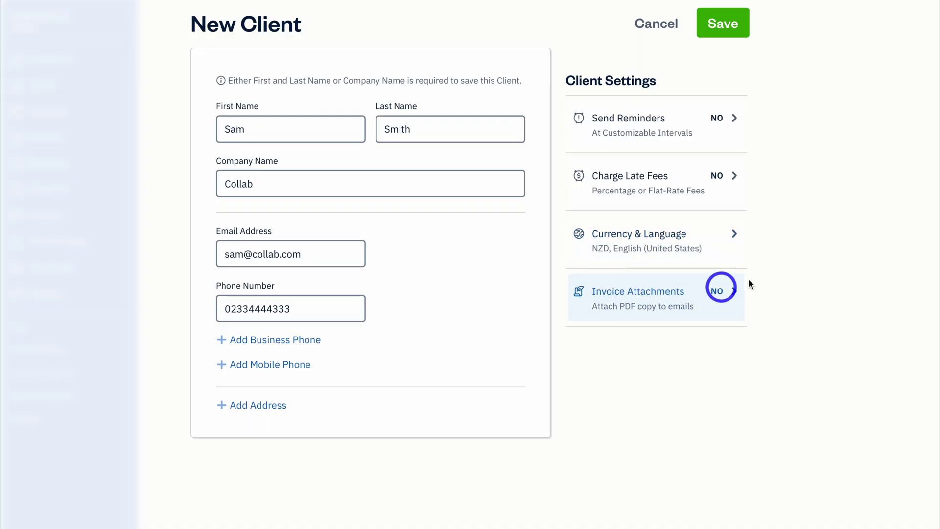
left_click(713, 39)
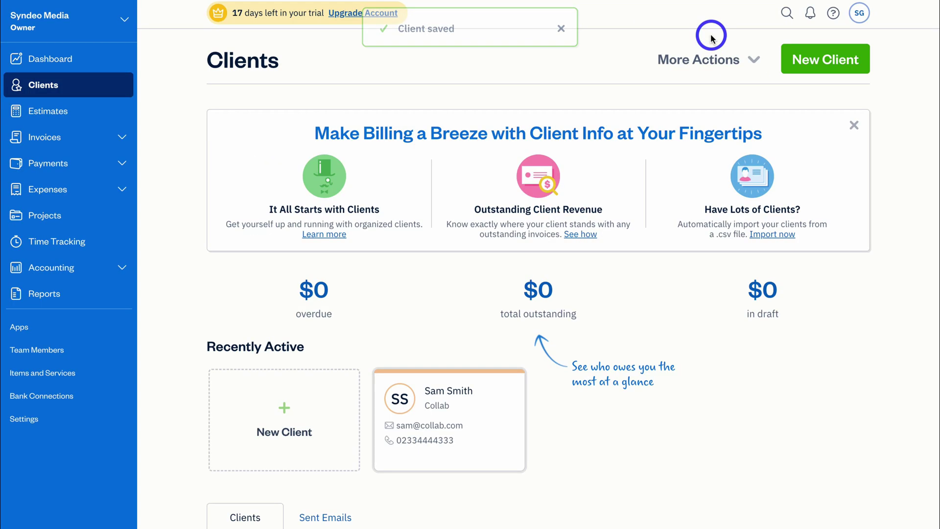
left_click(487, 427)
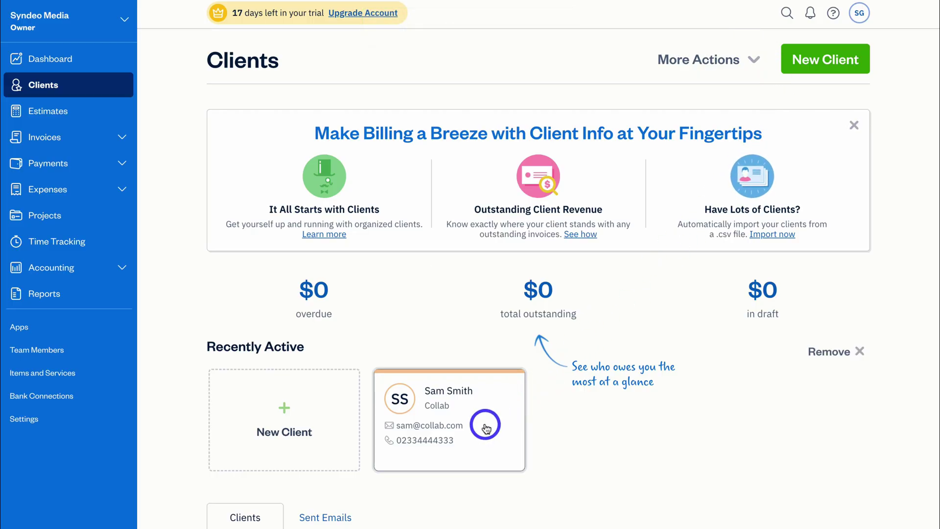
Open a blank new estimate, number 0000001, from the Estimates page's Create New menu.
left_click(87, 120)
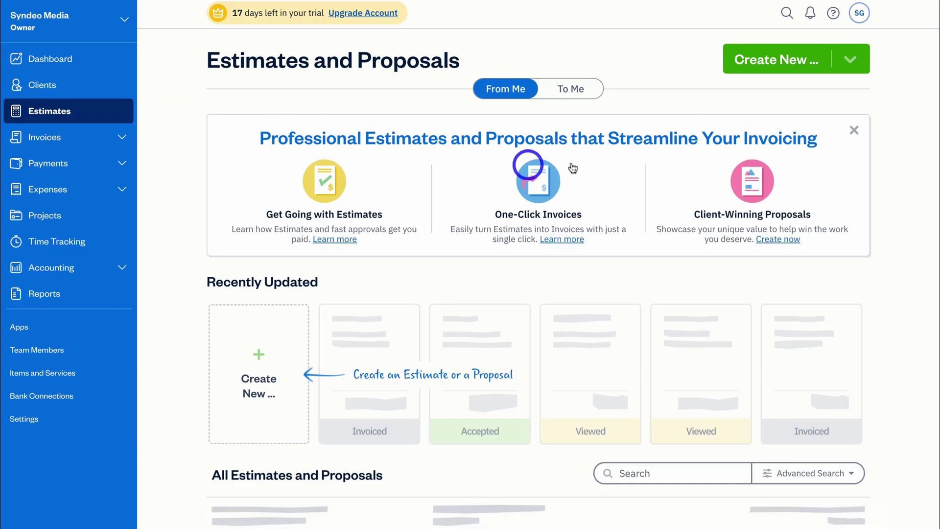
left_click(782, 67)
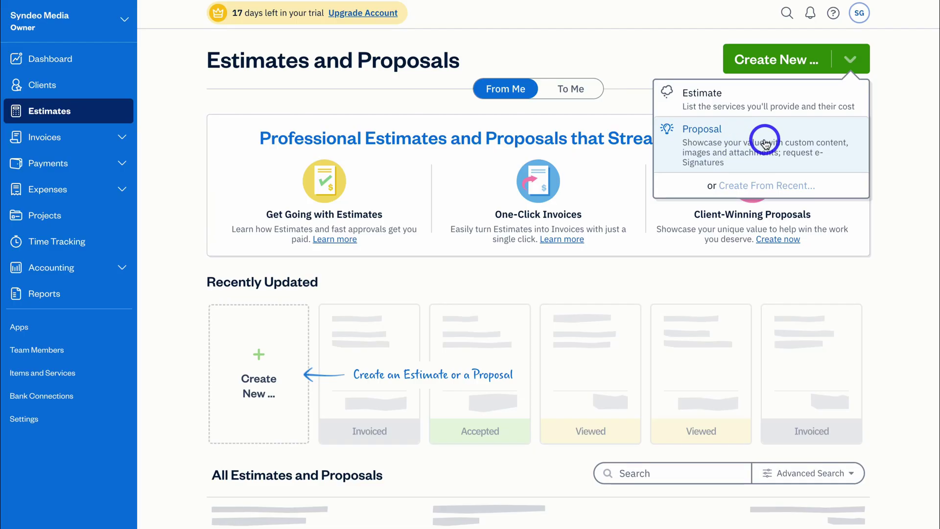
left_click(755, 104)
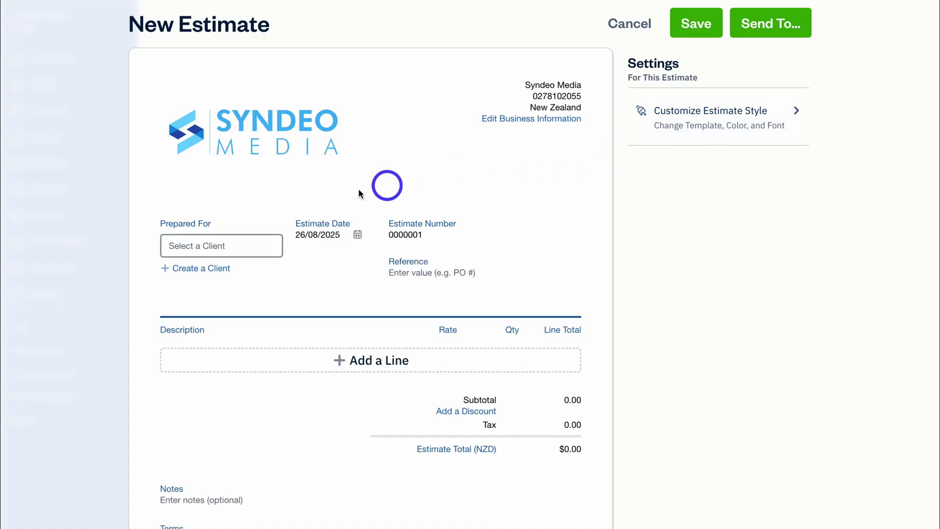
Start an estimate for Collab with a 1-on-1 Strategy Session line at $295.00.
left_click(233, 245)
left_click(272, 278)
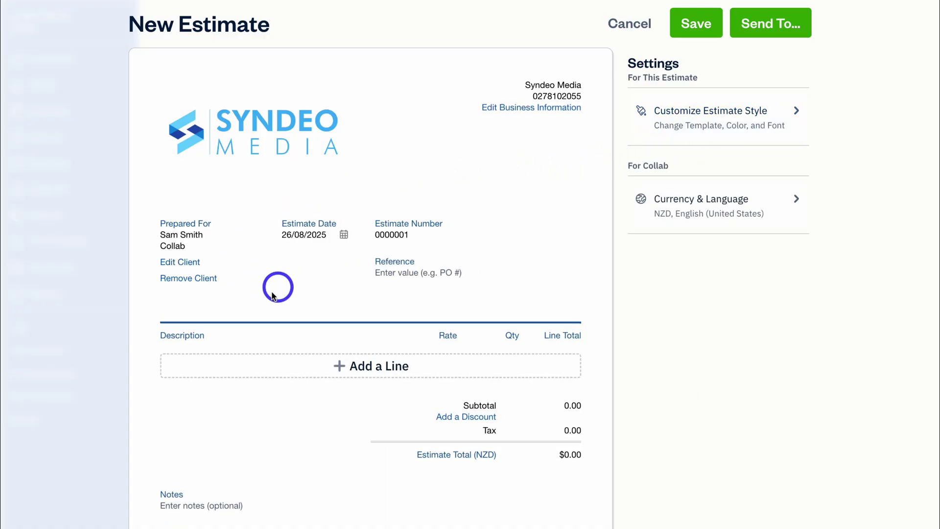
left_click(437, 370)
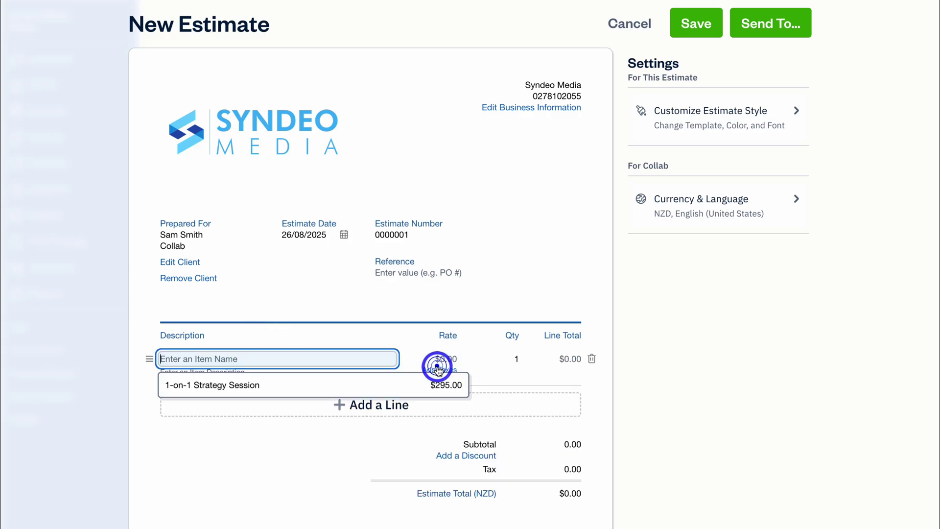
left_click(296, 389)
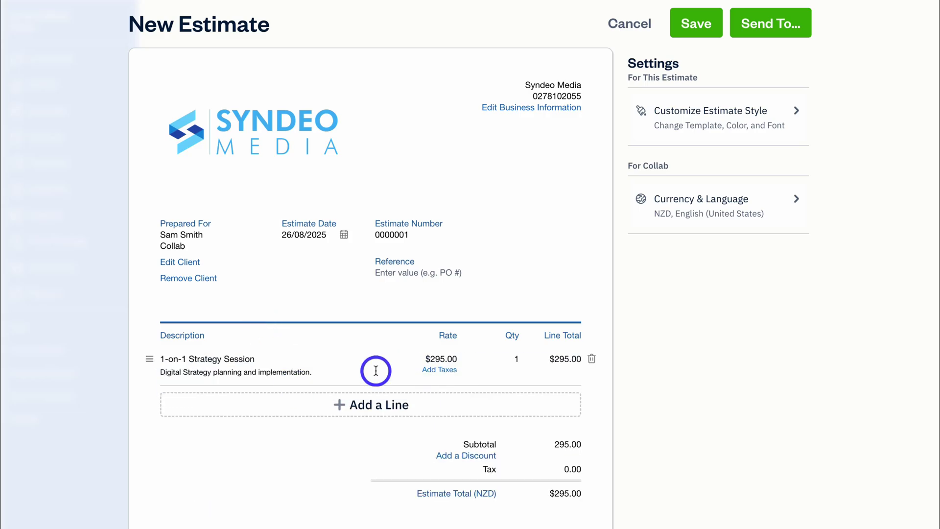
Add a second line, then delete the empty line with its trash icon.
left_click(438, 406)
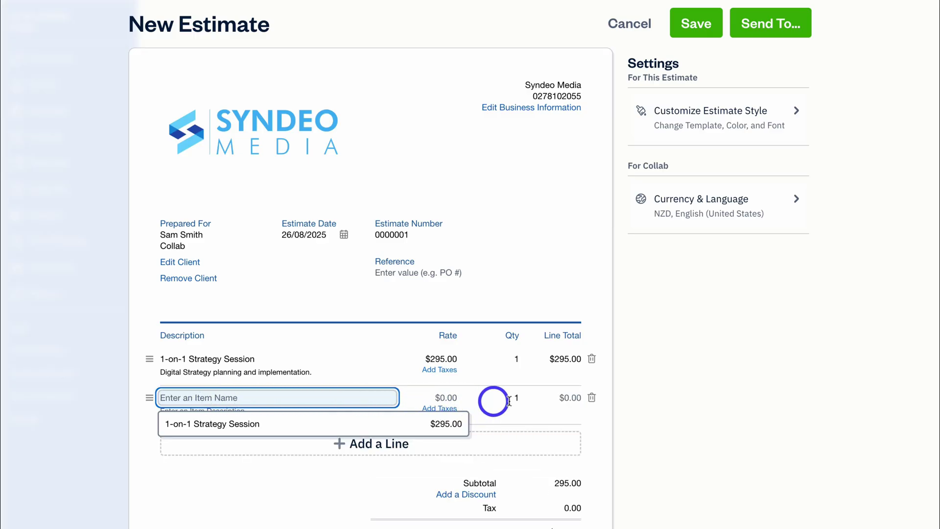
left_click(307, 475)
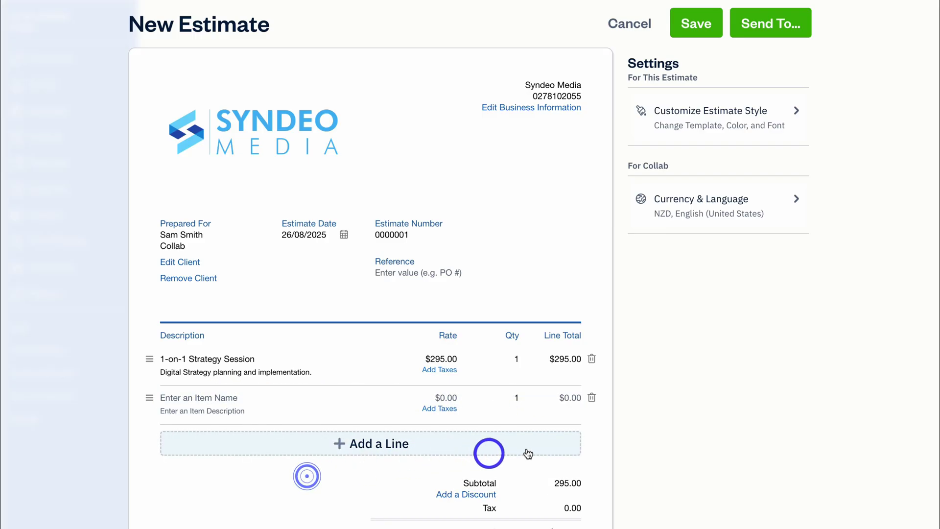
left_click(592, 397)
scroll(590, 401, "down", 2)
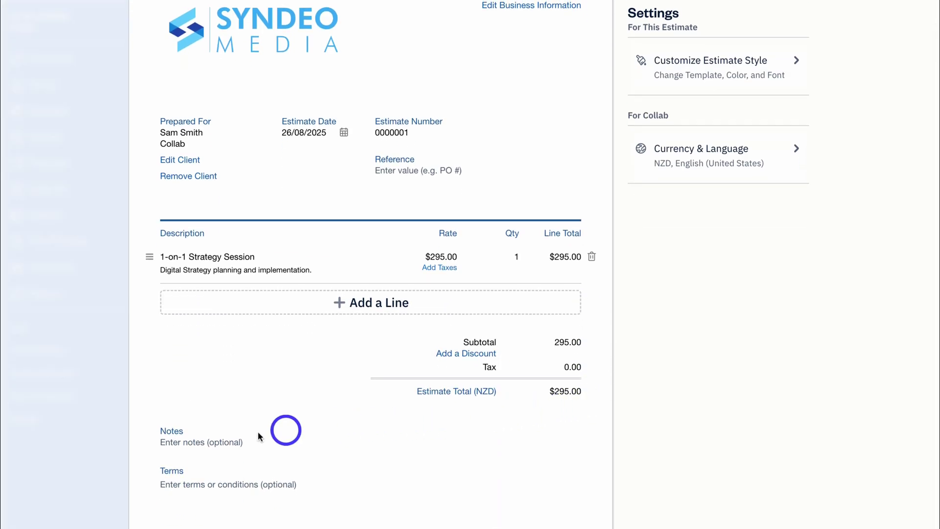
scroll(254, 477, "up", 2)
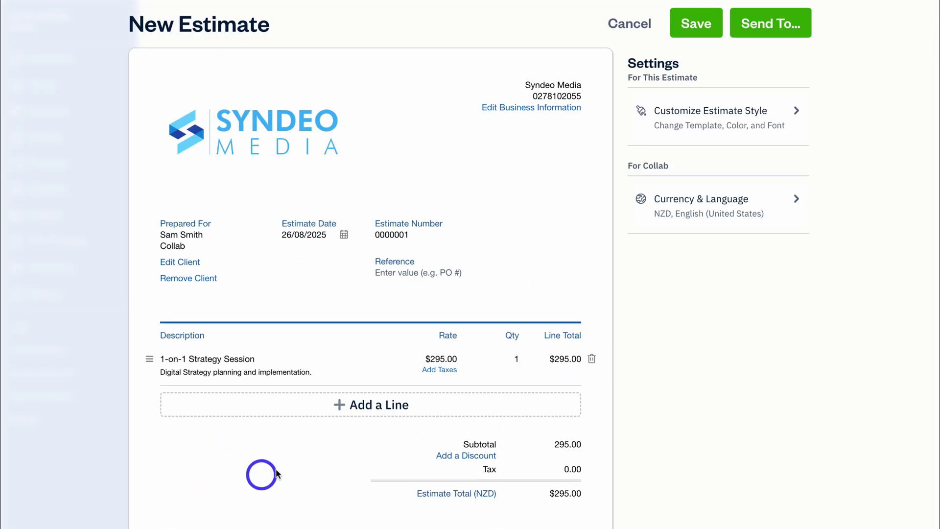
Open the Send To email, close it unsent, and save estimate 0000001 as a draft.
left_click(759, 23)
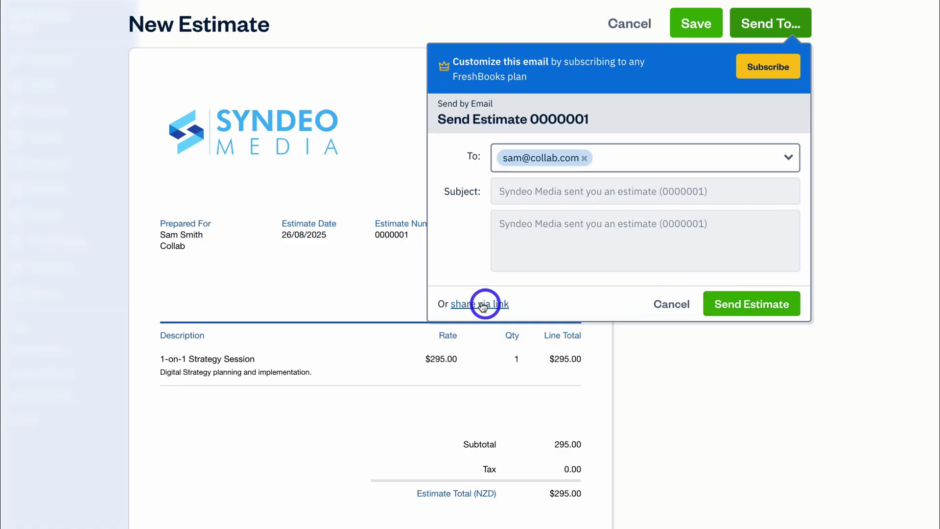
left_click(852, 275)
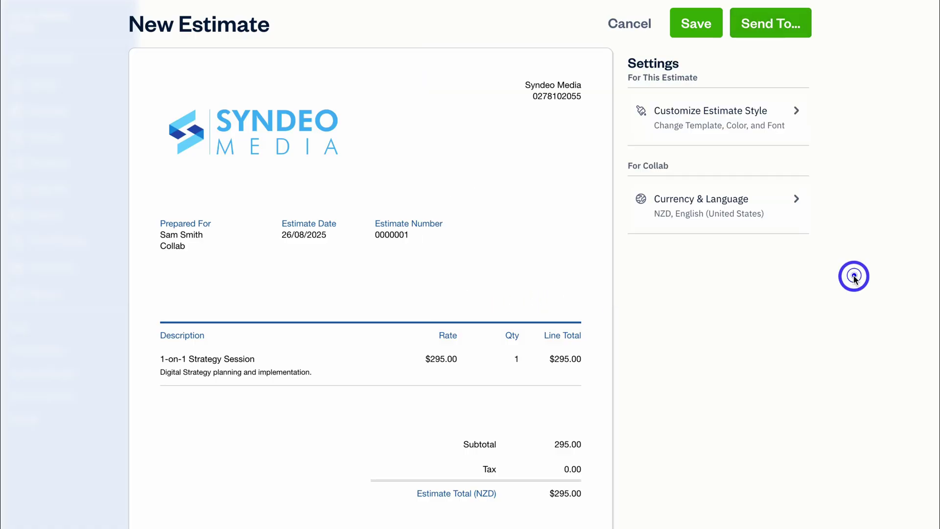
left_click(695, 24)
scroll(657, 293, "down", 4)
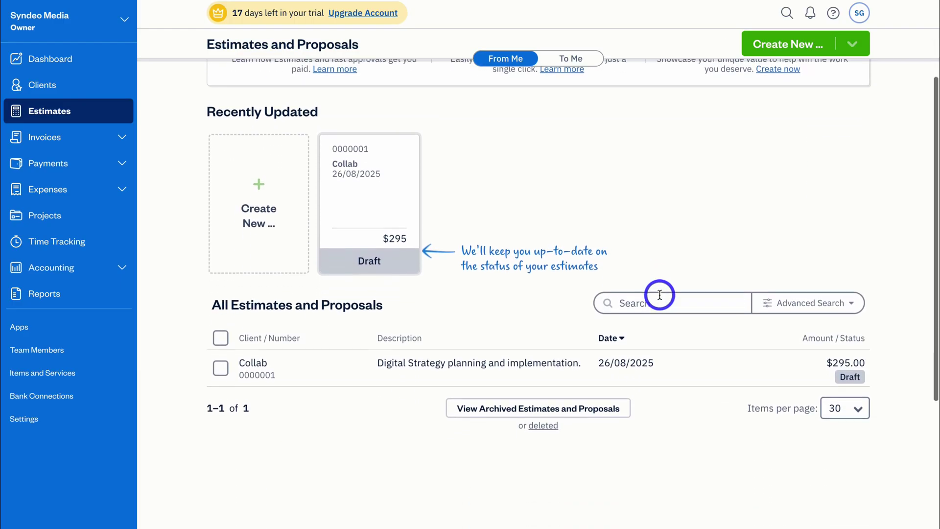
Open Collab's estimate 0000001, mark it Accepted, and convert it into a $295.00 invoice.
left_click(348, 364)
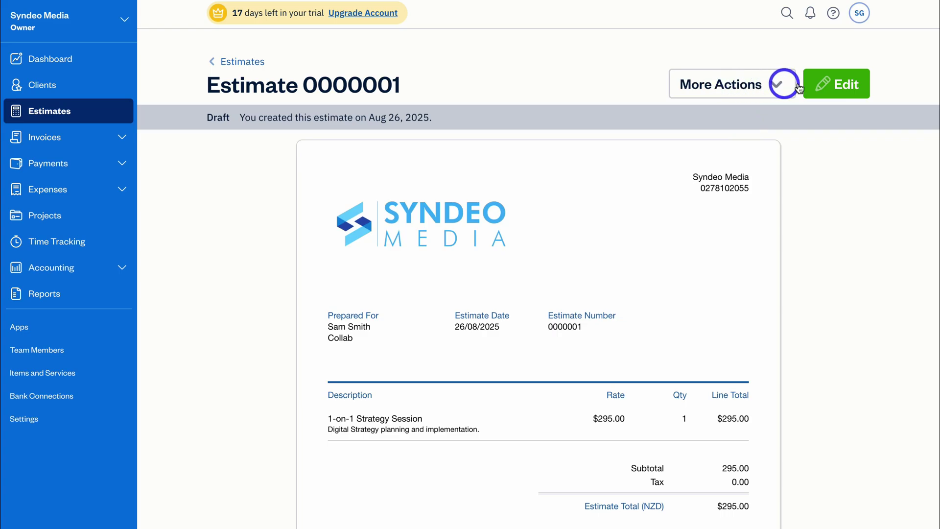
left_click(733, 85)
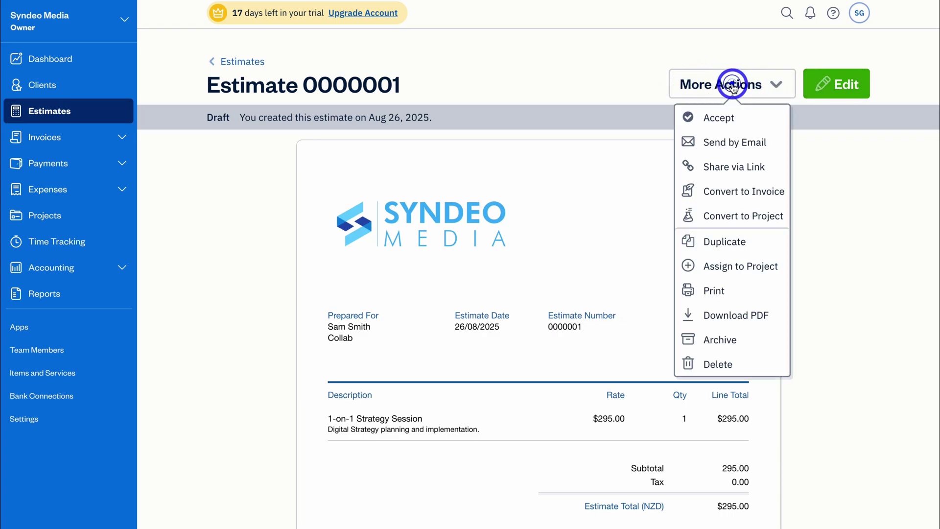
left_click(759, 122)
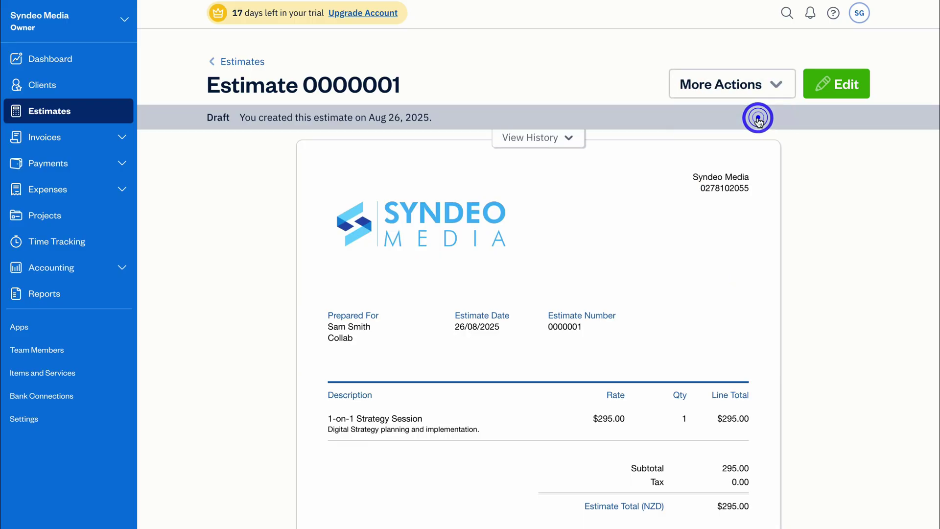
left_click(747, 91)
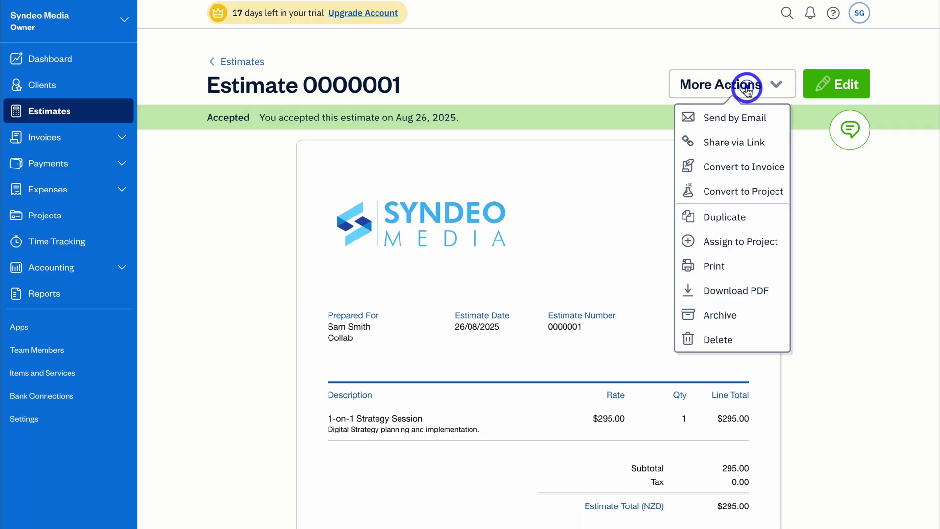
left_click(761, 166)
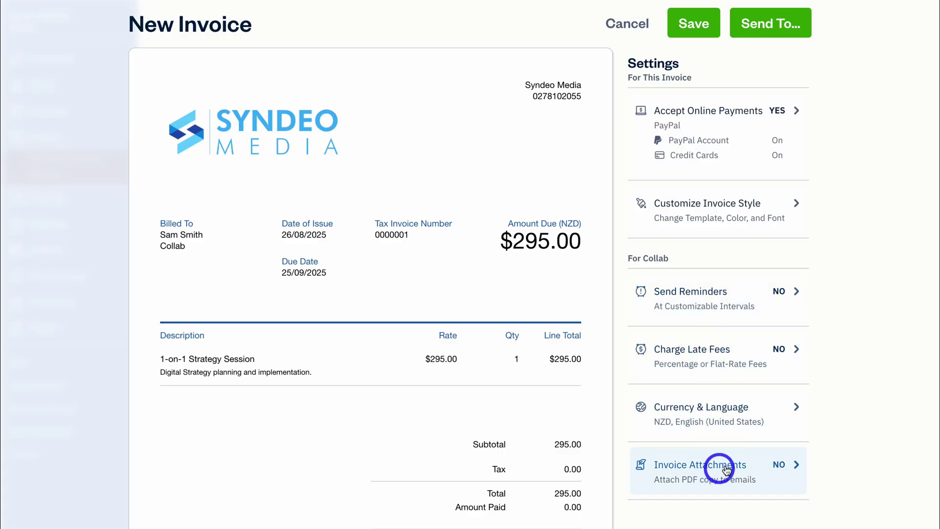
Open the Send To email, close it unsent, and save invoice 0000001 as a draft.
left_click(773, 27)
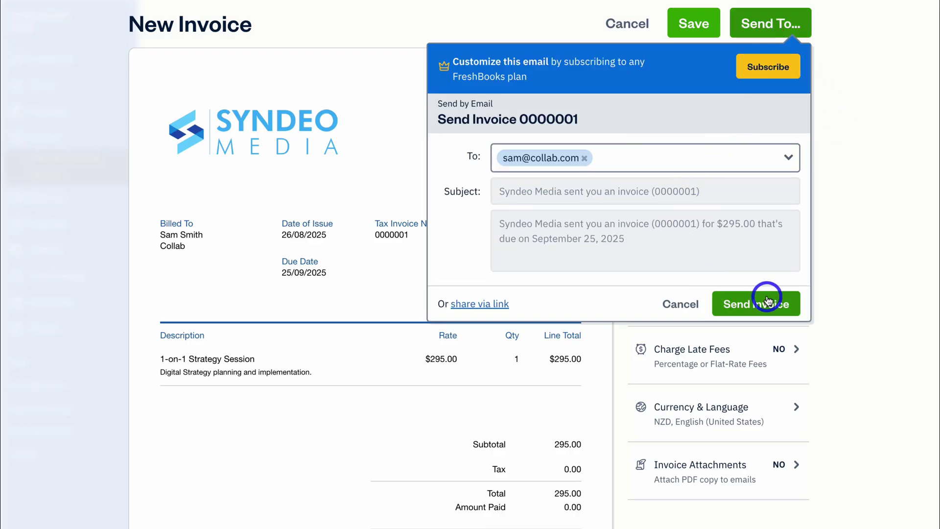
left_click(866, 221)
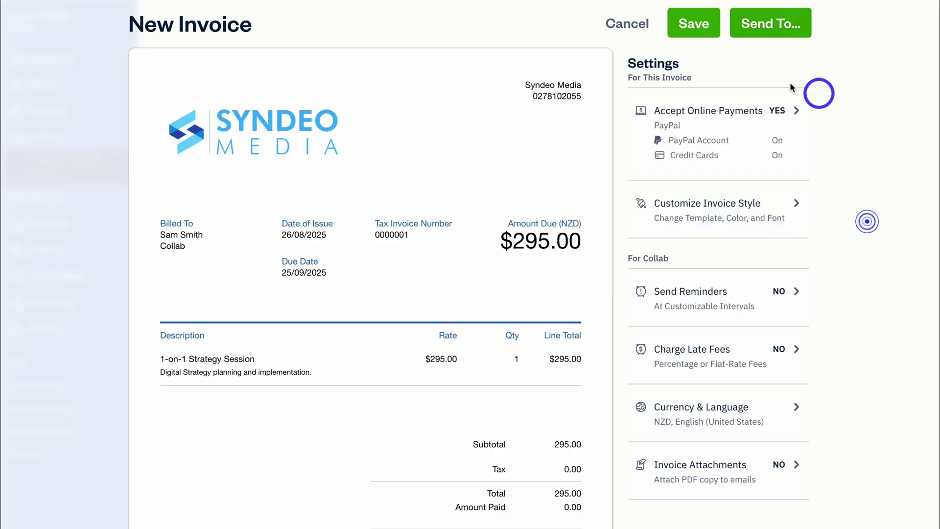
left_click(695, 30)
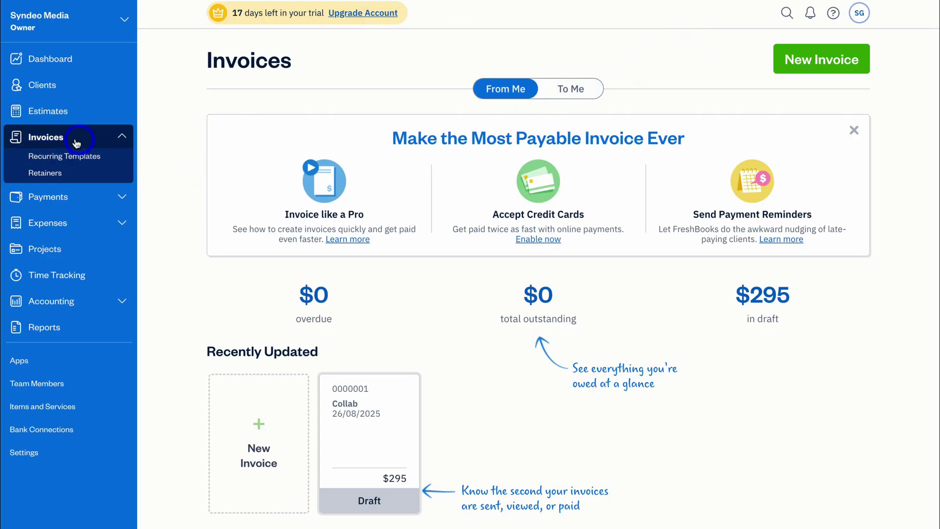
scroll(176, 137, "down", 8)
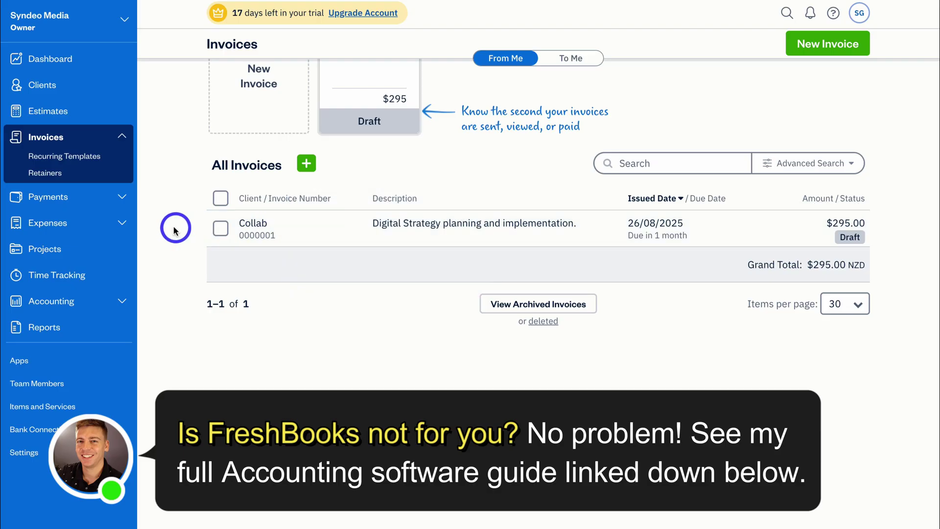
scroll(174, 230, "up", 8)
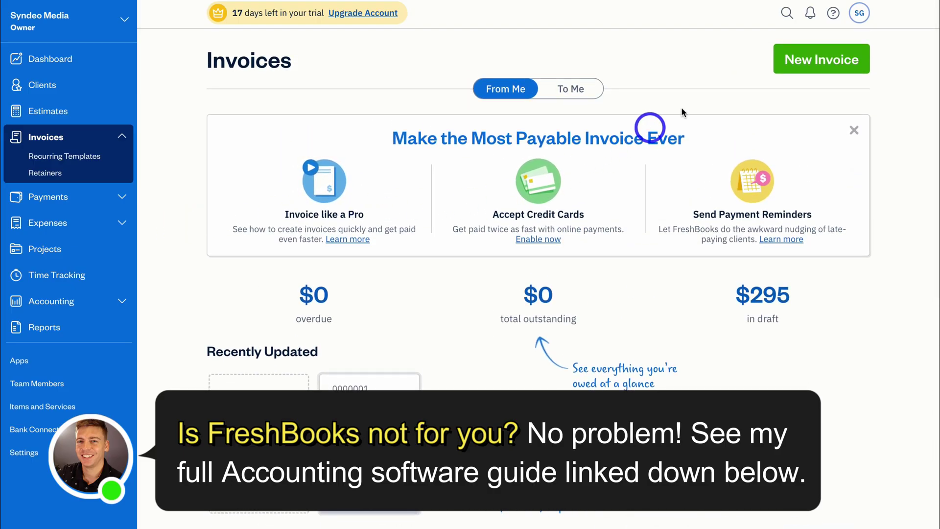
Start a blank invoice, cancel it, and go to Invoices > Recurring Templates.
left_click(813, 63)
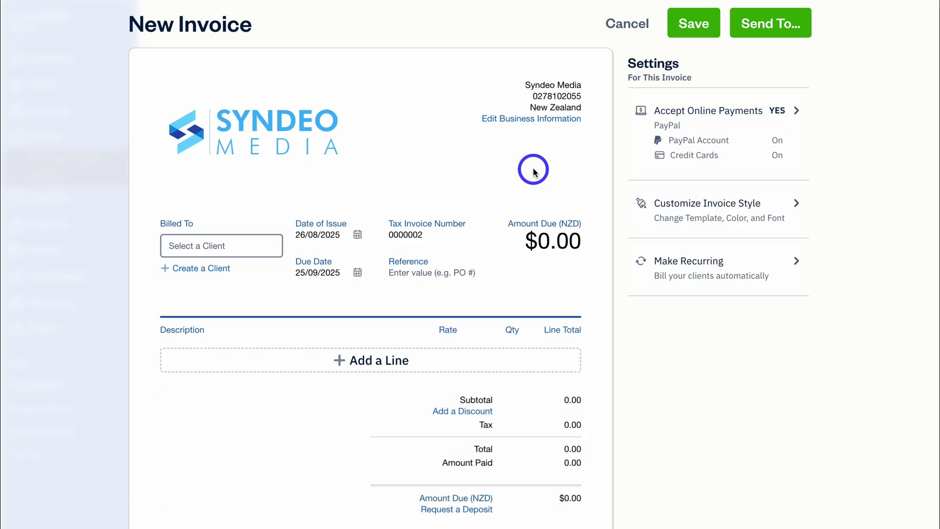
left_click(627, 23)
left_click(75, 160)
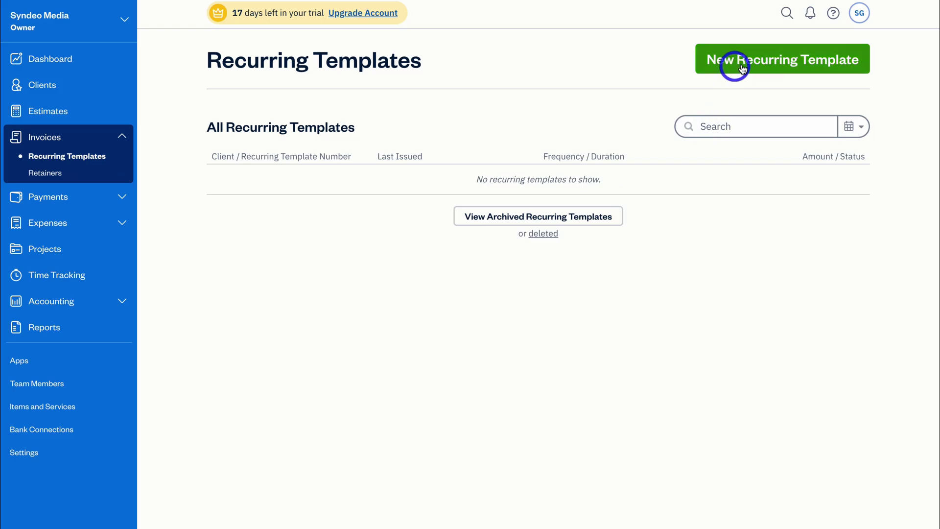
left_click(764, 67)
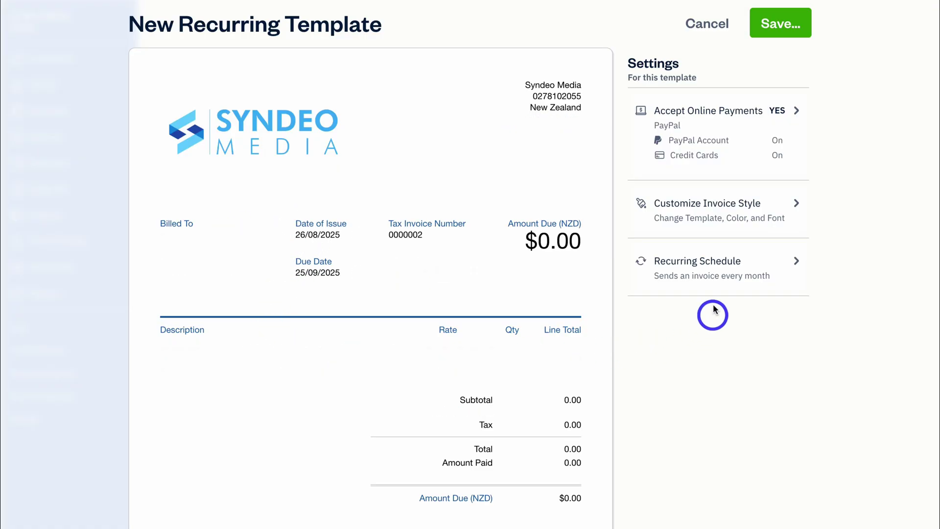
left_click(737, 277)
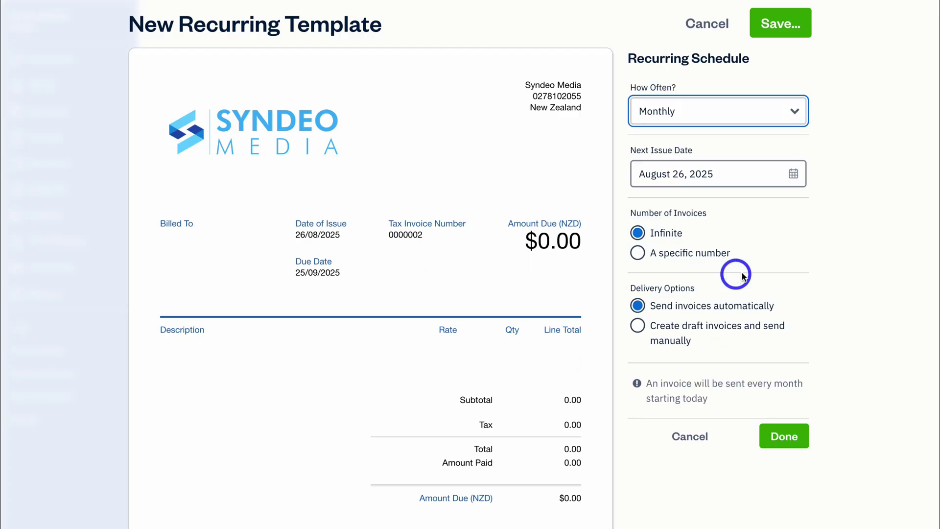
left_click(726, 115)
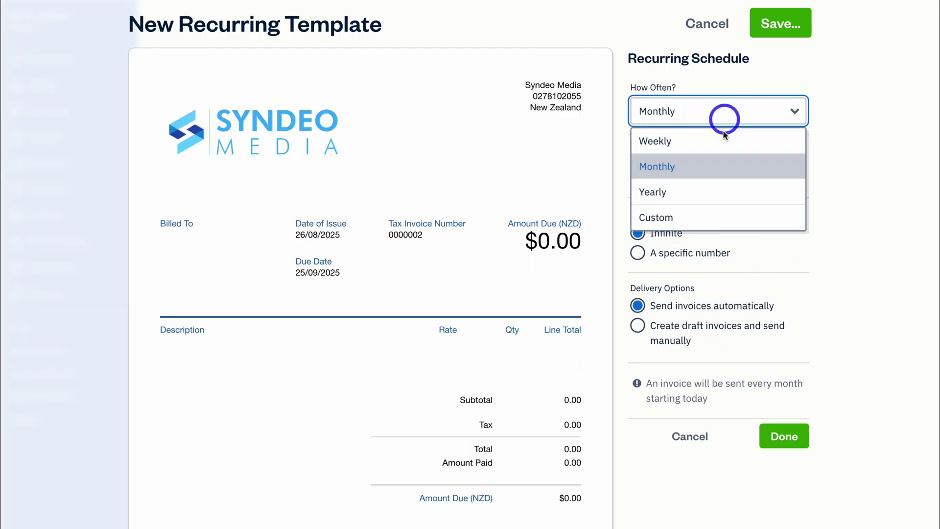
left_click(854, 206)
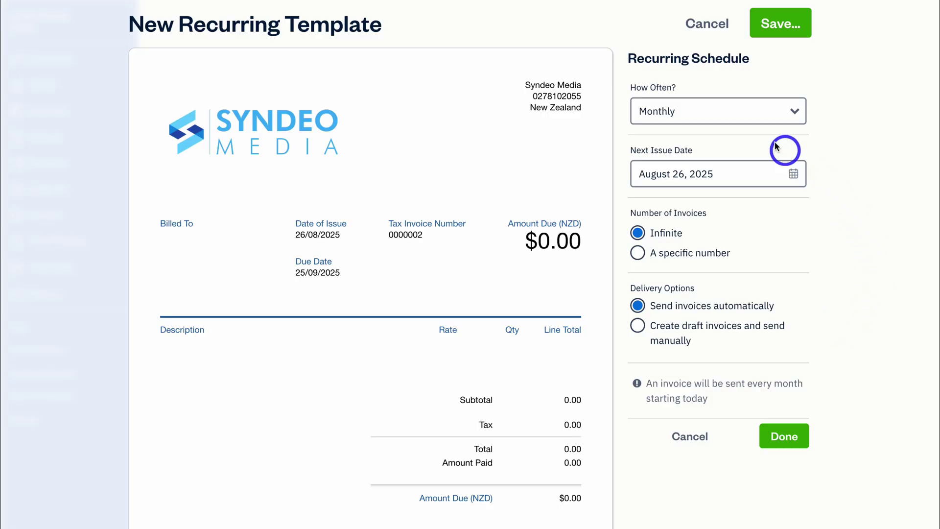
left_click(706, 32)
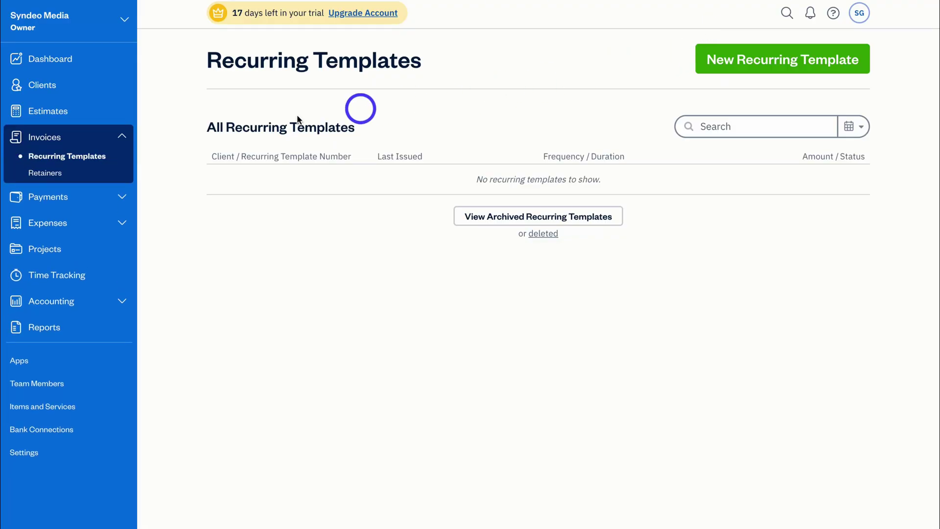
Visit the Retainers page, then go to the Payments page's All Invoice Payments list.
left_click(57, 173)
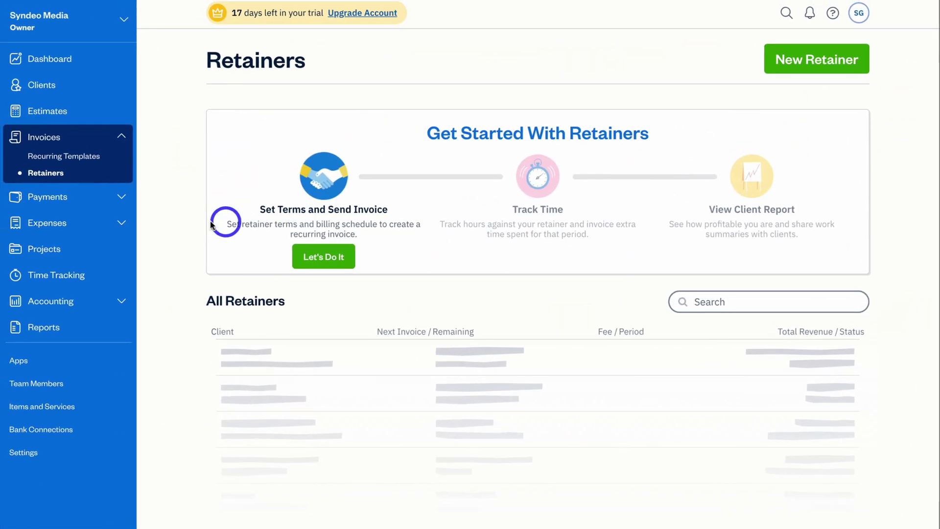
left_click(82, 198)
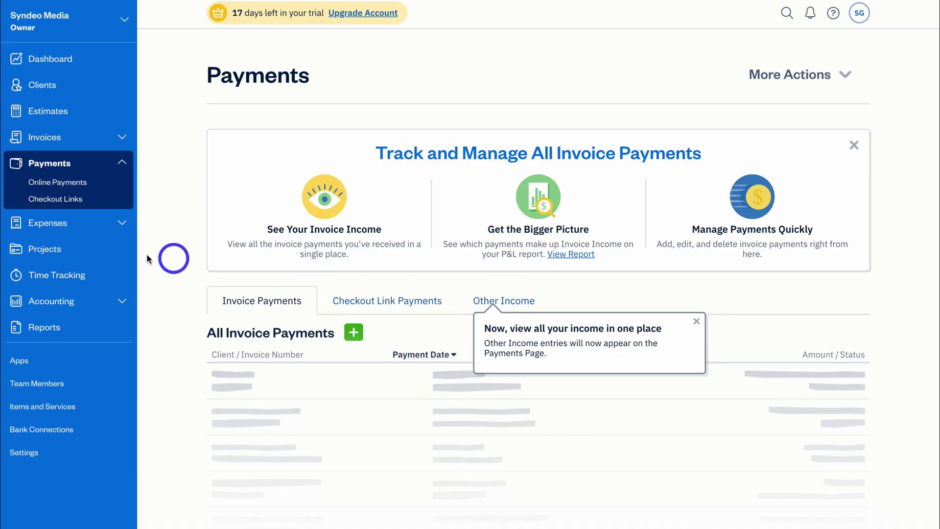
Go to Expenses, start a new expense, and cancel it without saving.
left_click(88, 226)
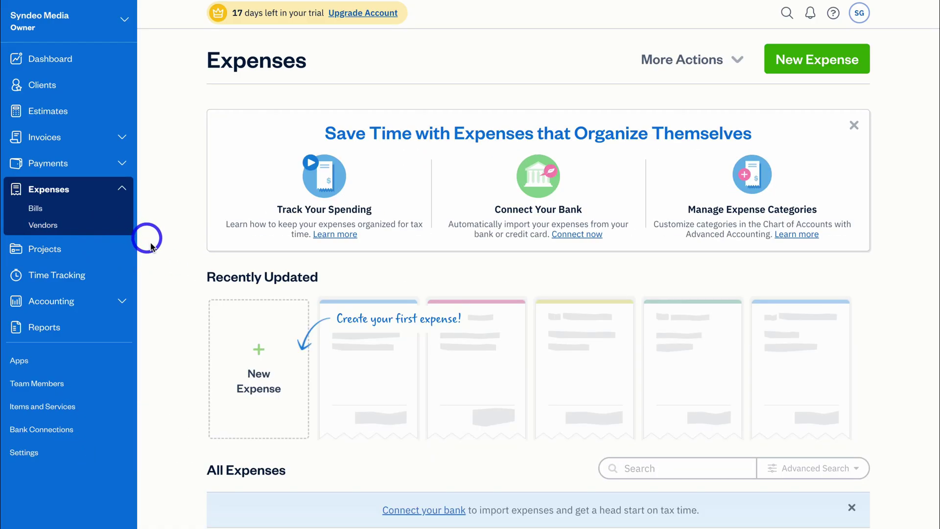
left_click(262, 351)
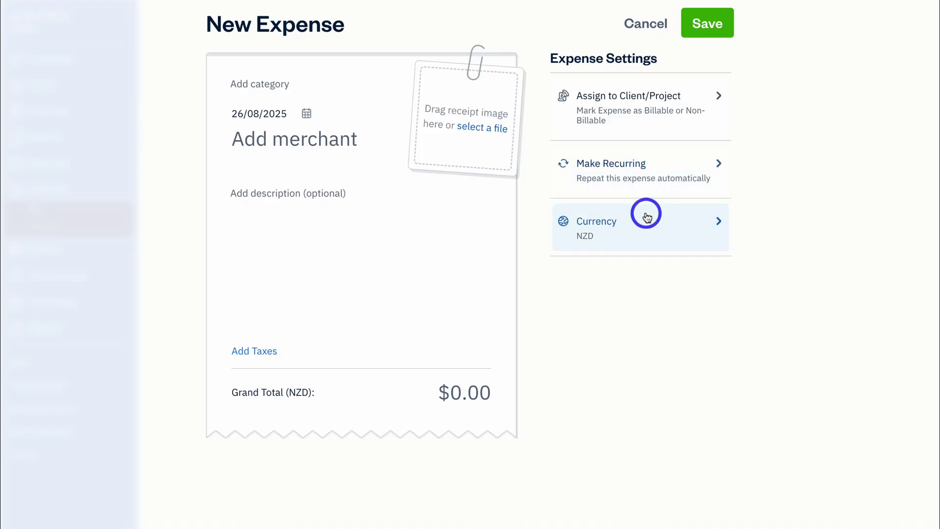
left_click(643, 26)
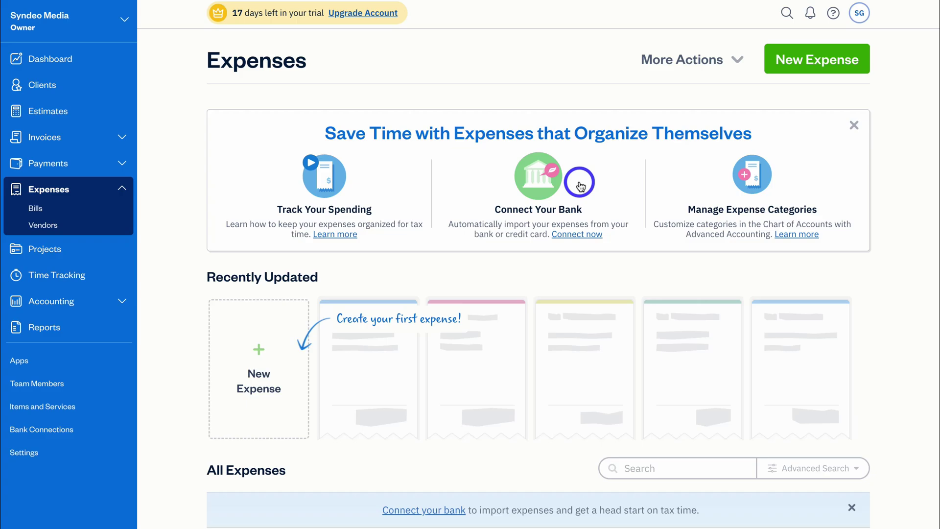
Start a new flat rate project and add the employee to its team.
left_click(82, 251)
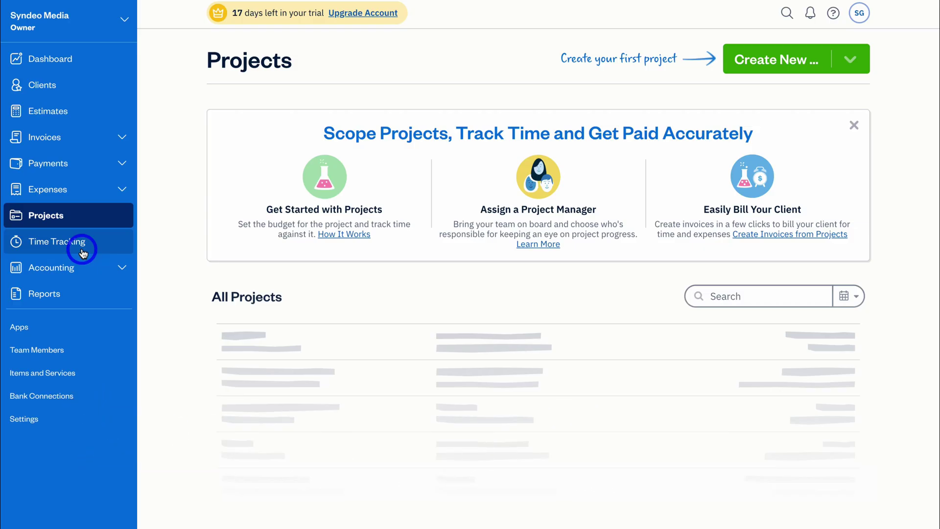
left_click(761, 73)
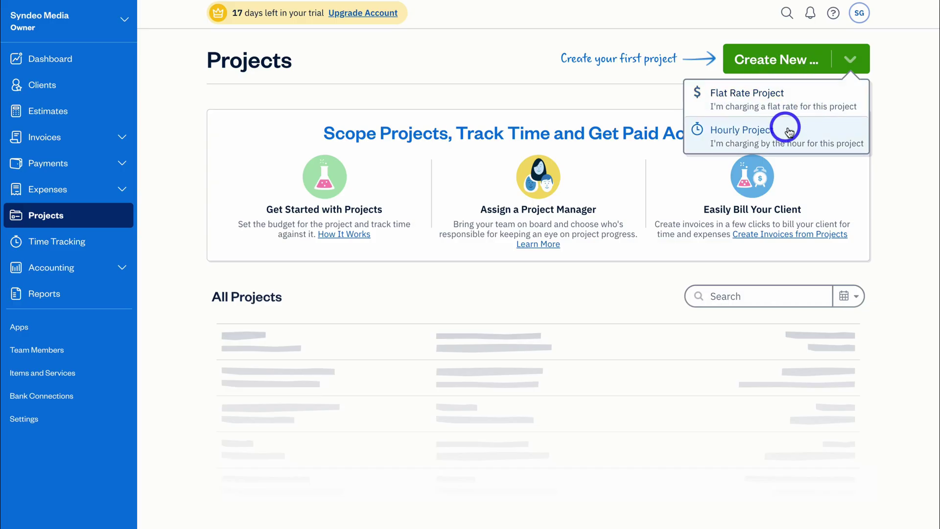
left_click(808, 102)
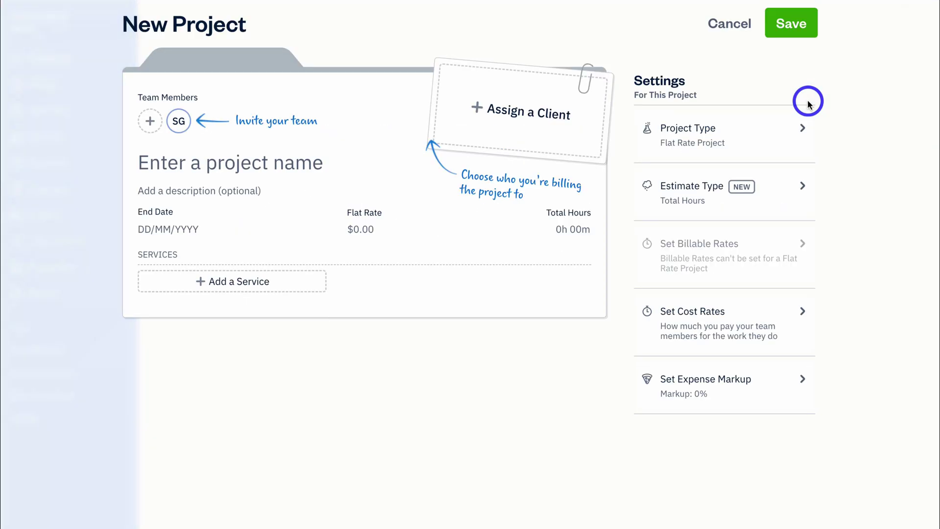
left_click(155, 121)
left_click(161, 259)
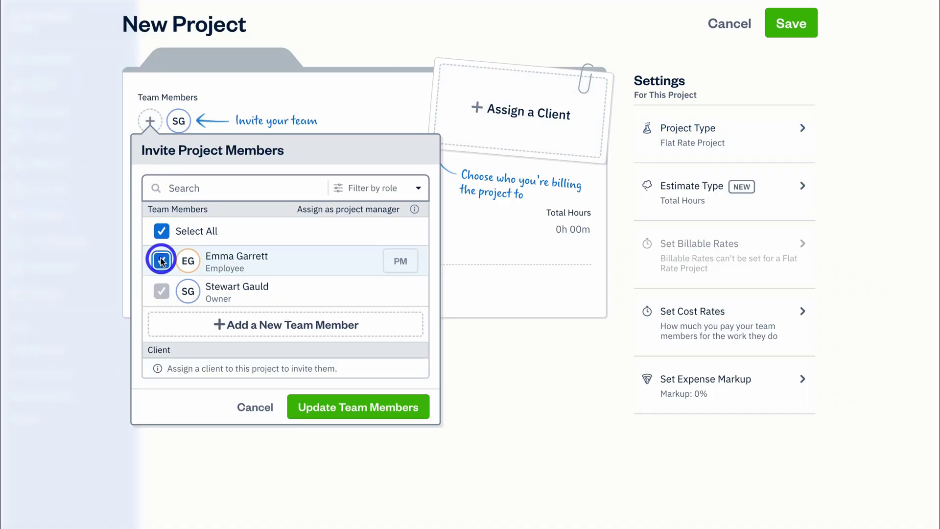
left_click(325, 396)
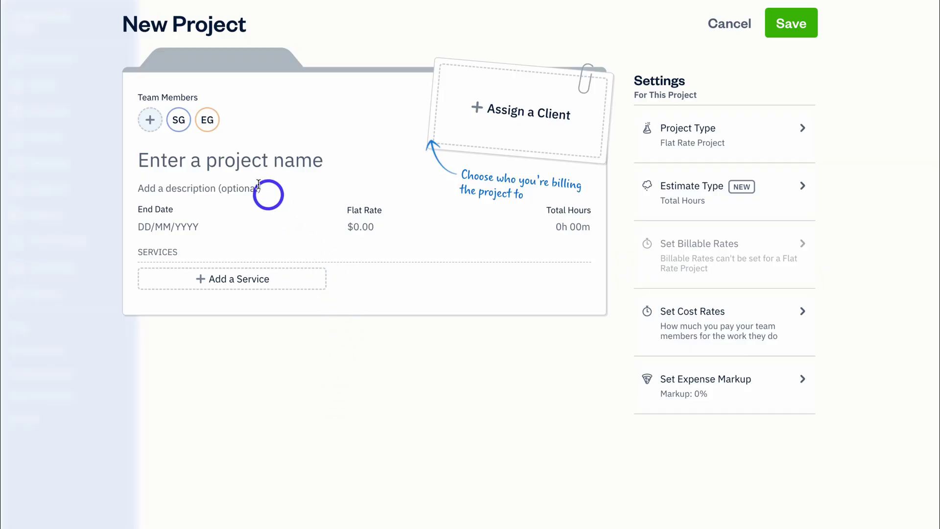
Name the project 'Brand Re-Design' with an end date of 26 September 2025.
left_click(217, 162)
type("Brand Re-Design")
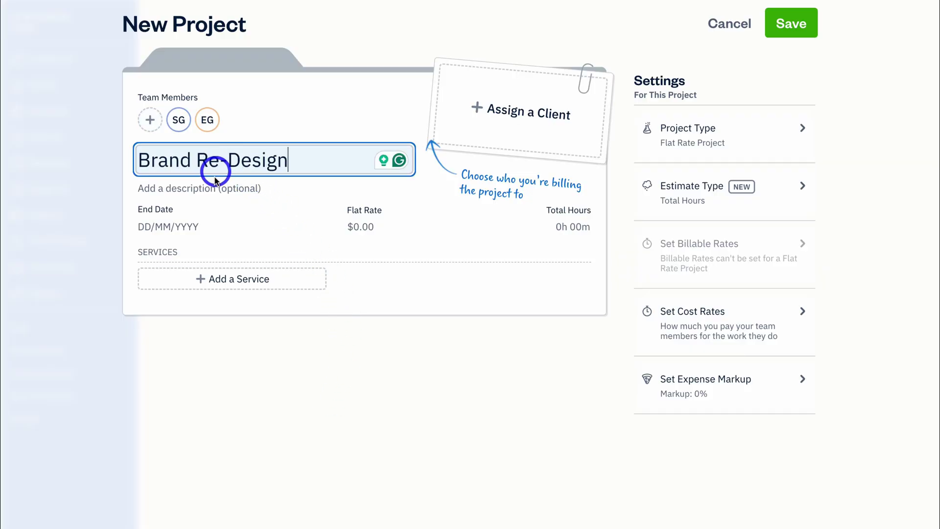
left_click(169, 230)
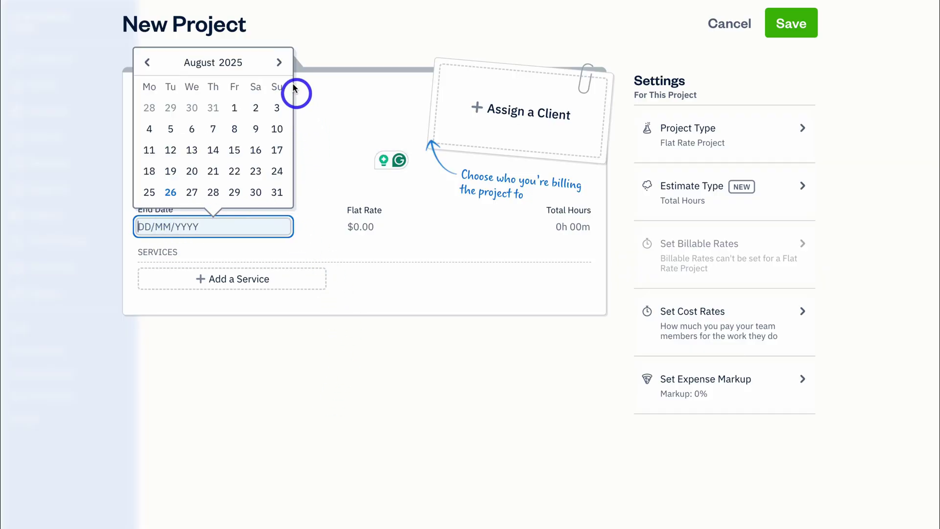
left_click(277, 62)
left_click(234, 170)
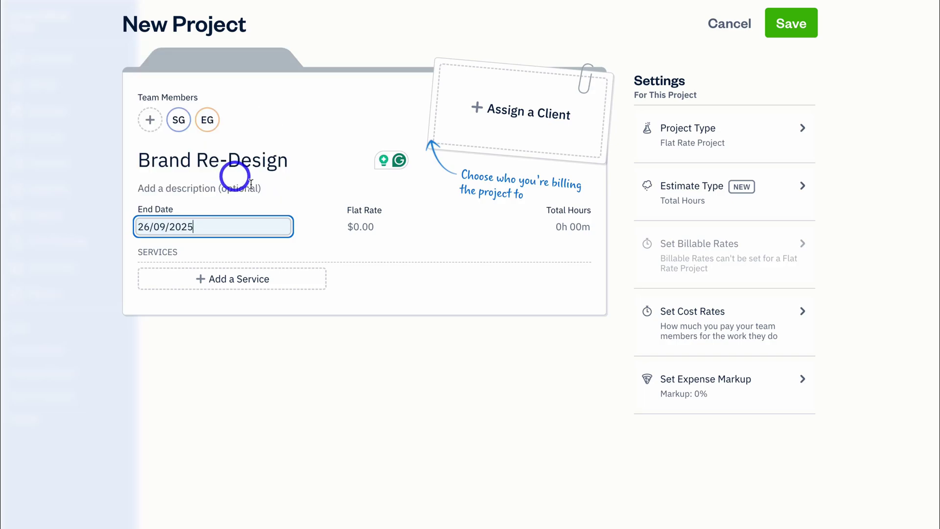
Set the flat rate to $15,000.00 and the total hours estimate to 95.
left_click(362, 227)
type("15000")
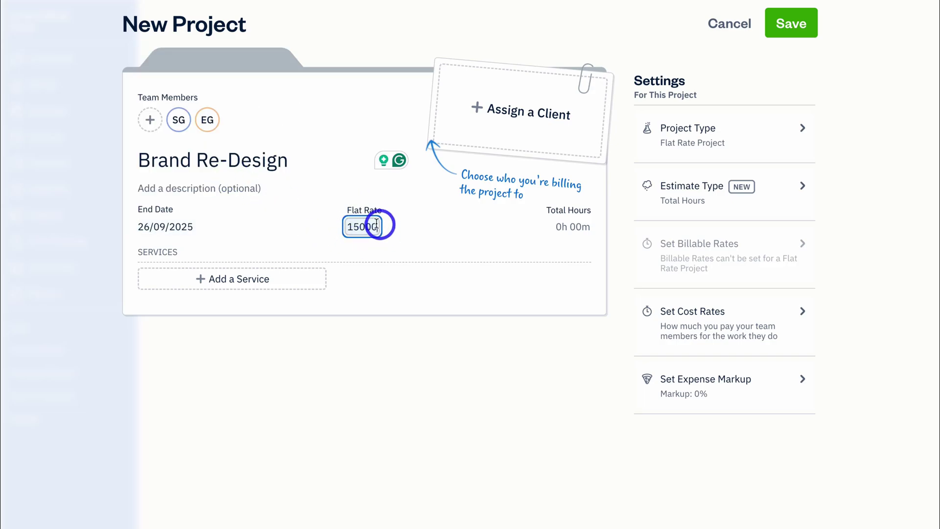
left_click(437, 231)
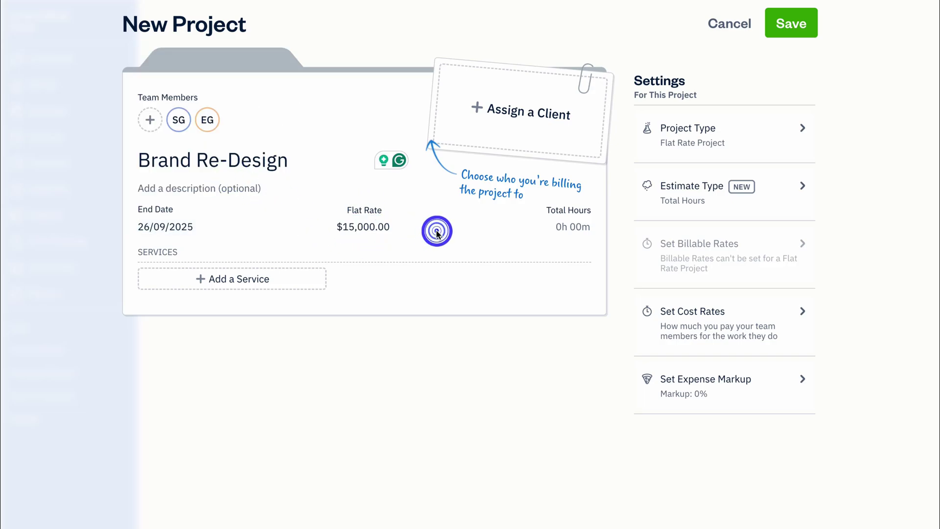
left_click(570, 226)
type("95")
left_click(516, 251)
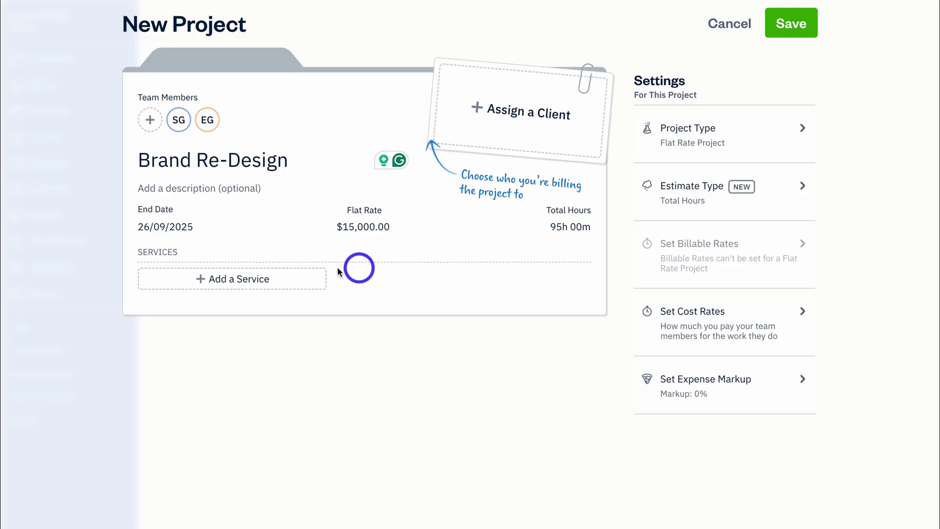
Add the Full Client Branding Package service, assign client Collab, and save the project.
left_click(272, 280)
type("Full Client Branding Package")
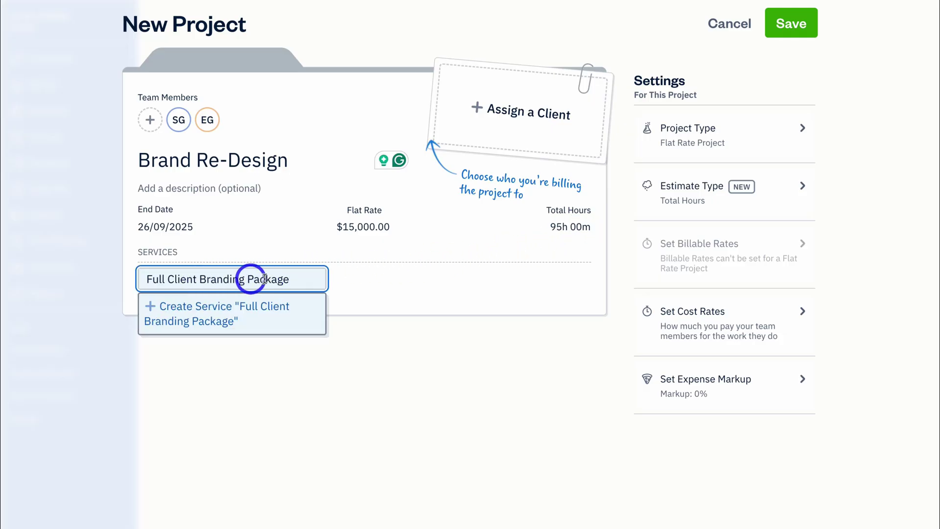
left_click(250, 315)
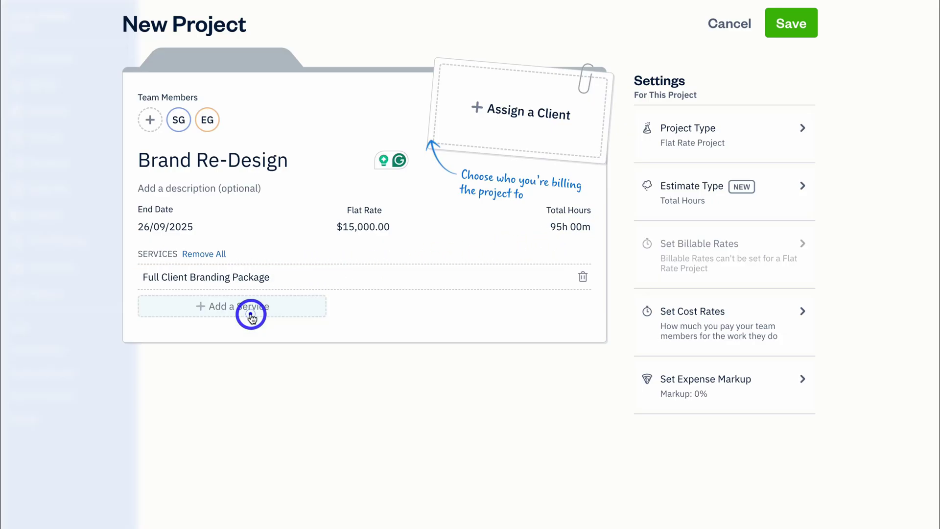
left_click(524, 117)
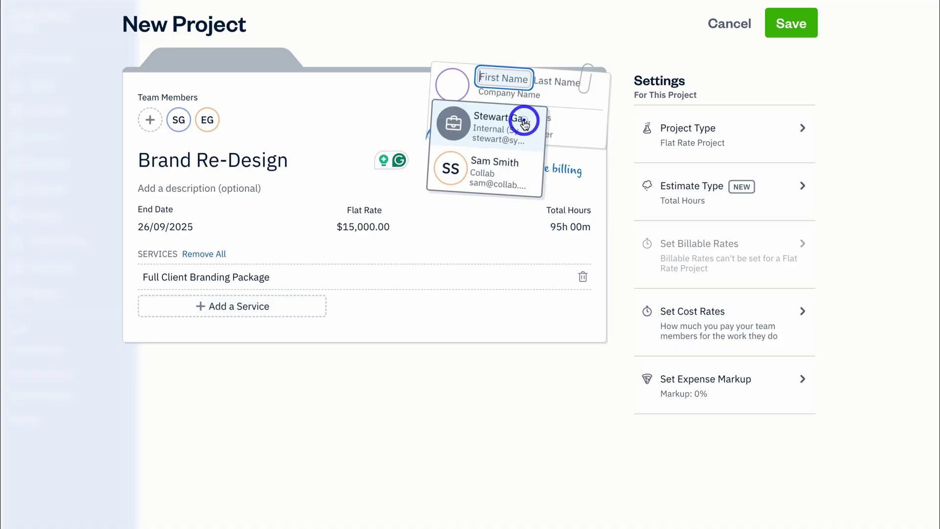
left_click(486, 182)
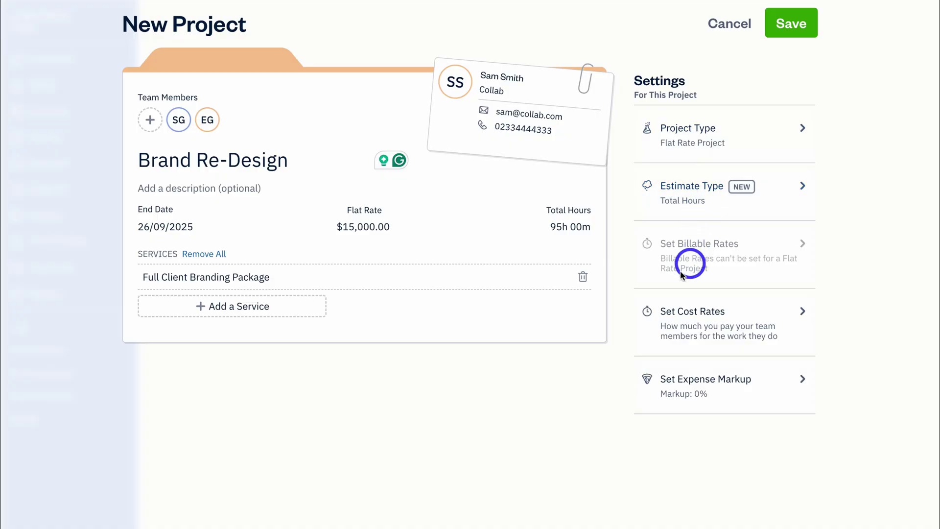
left_click(737, 315)
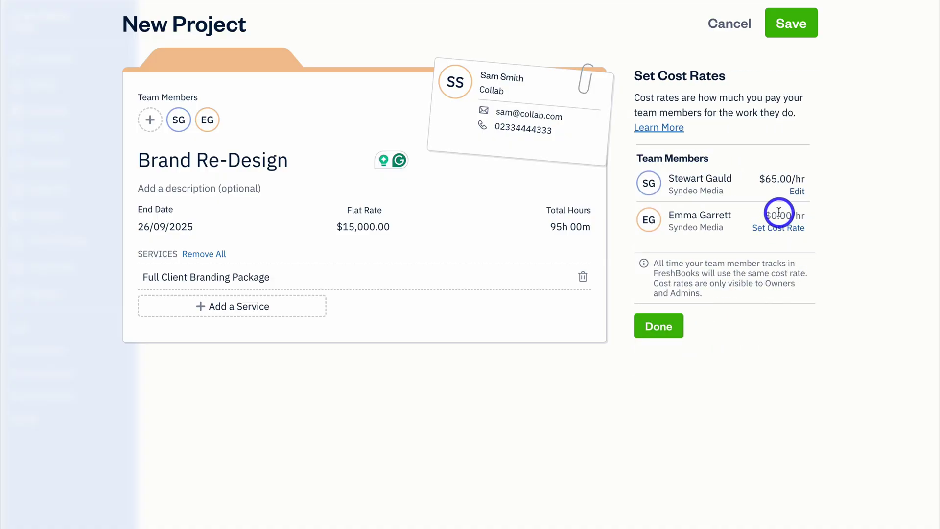
left_click(655, 326)
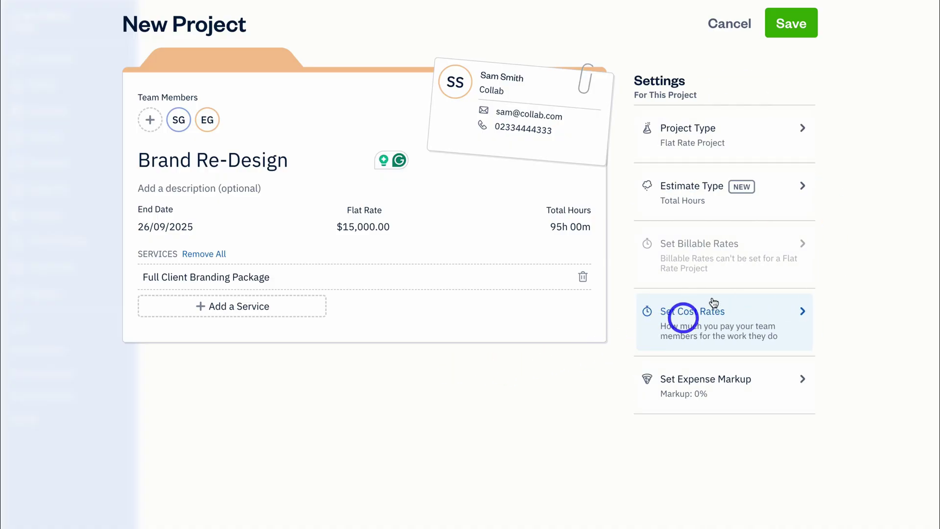
left_click(781, 34)
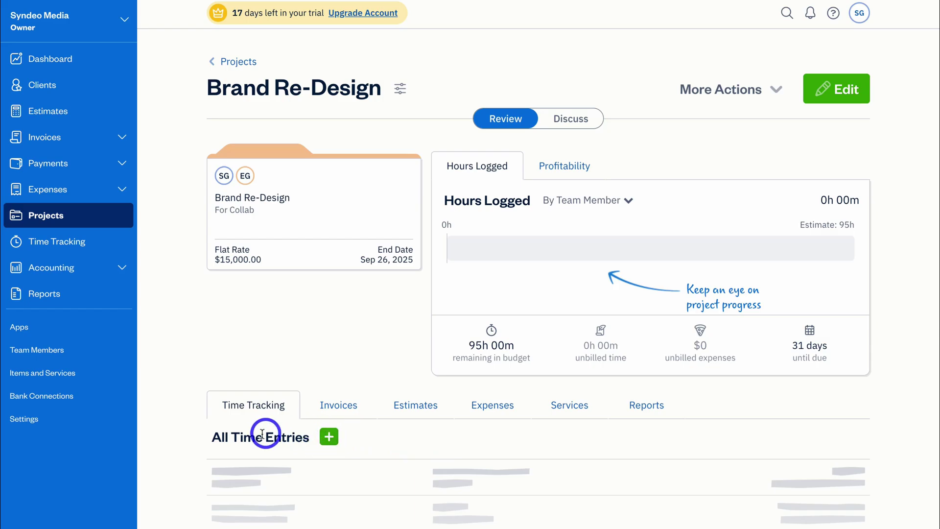
Log a 5-hour Full Client Branding Package entry noting 'I completed the website theme for review.'.
left_click(326, 437)
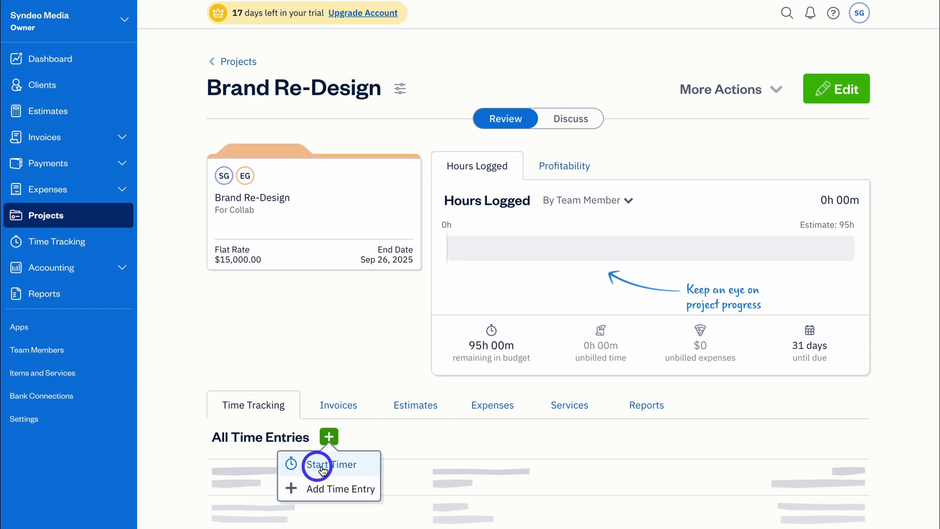
left_click(341, 489)
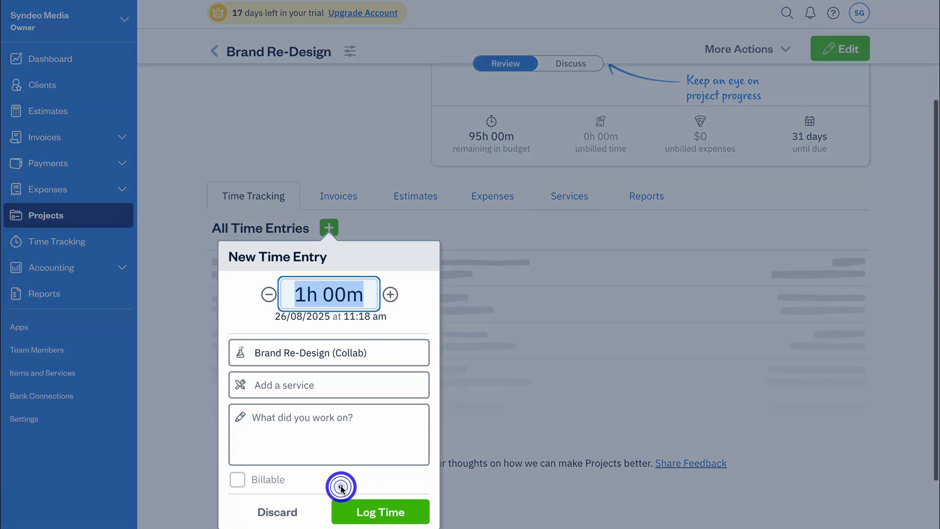
left_click(306, 296)
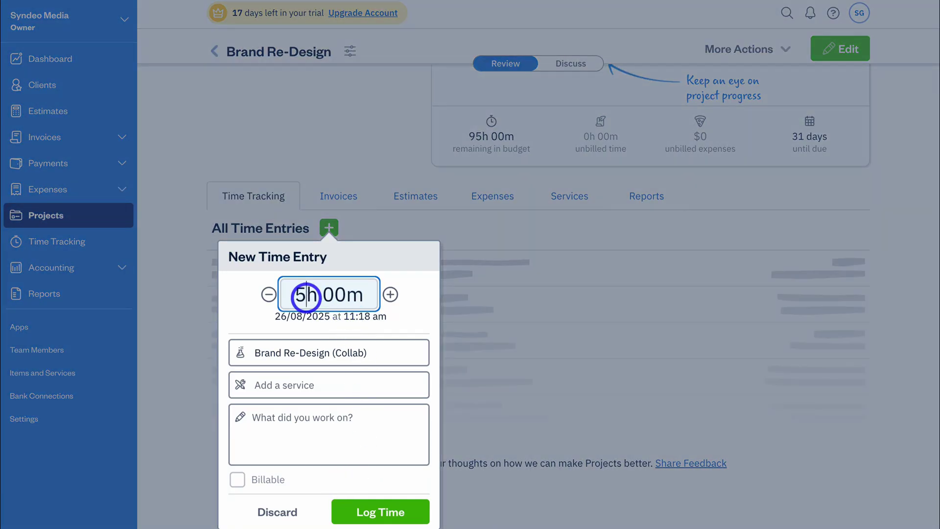
left_click(293, 384)
left_click(269, 420)
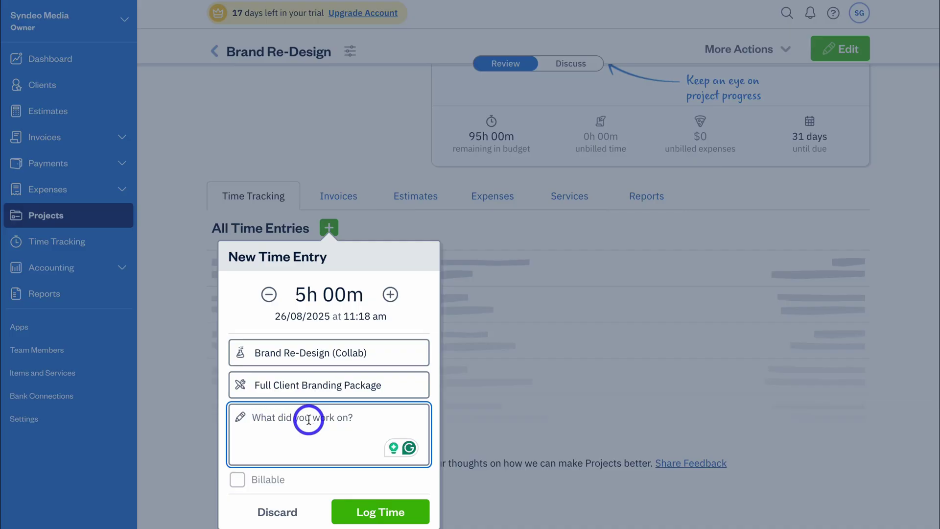
type("I completed the website theme for review.")
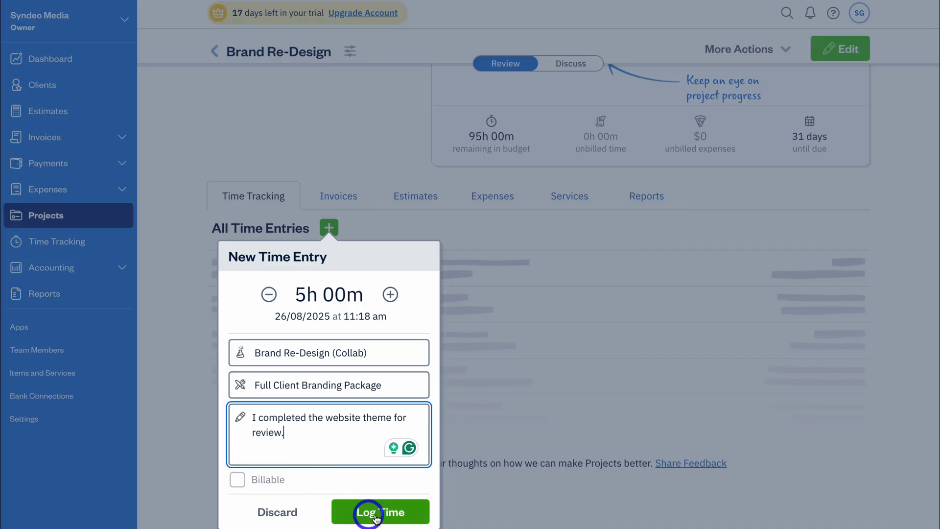
left_click(396, 518)
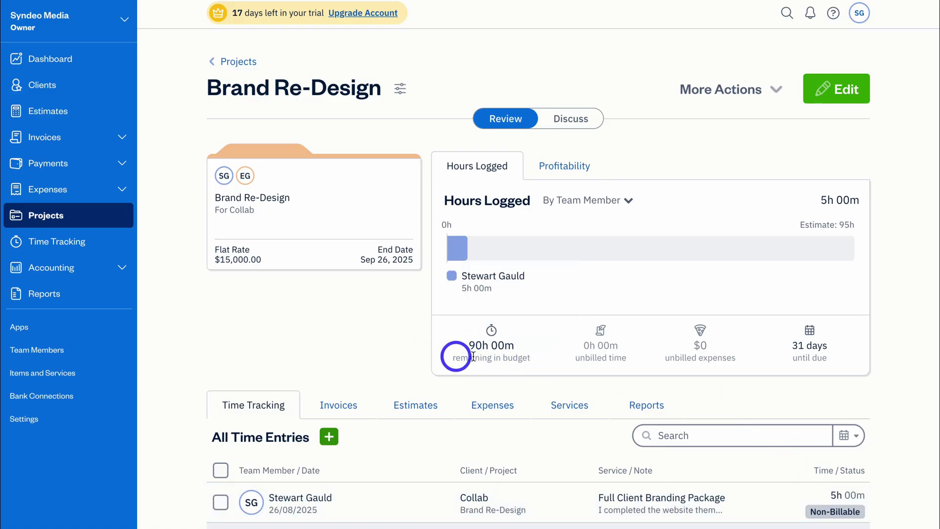
mouse_move(498, 339)
mouse_move(455, 243)
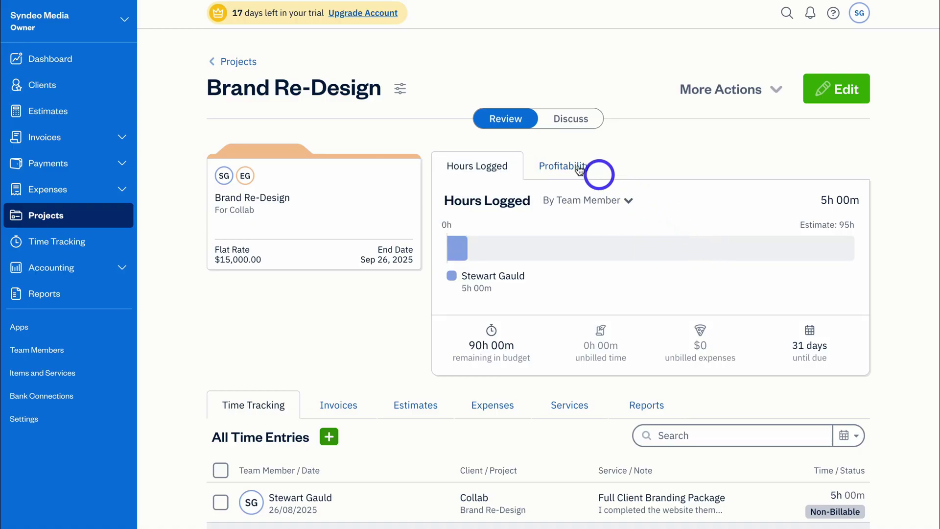
left_click(576, 127)
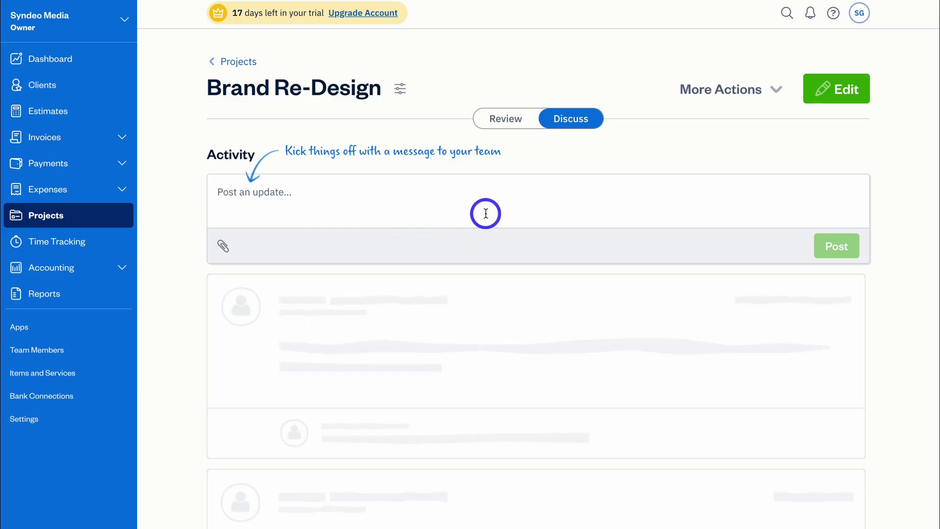
left_click(510, 120)
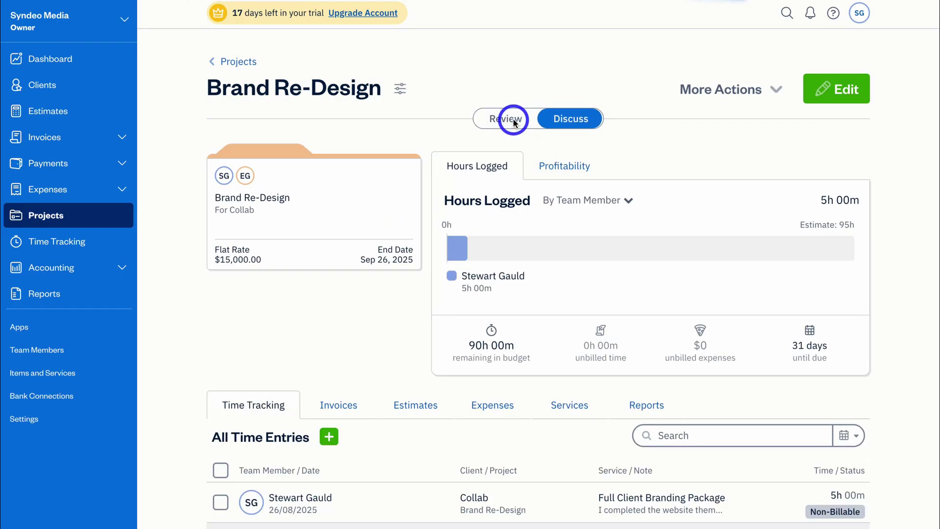
Open Time Tracking to view the 5:00 Brand Re-Design entry for Tue, Aug 26th.
left_click(100, 247)
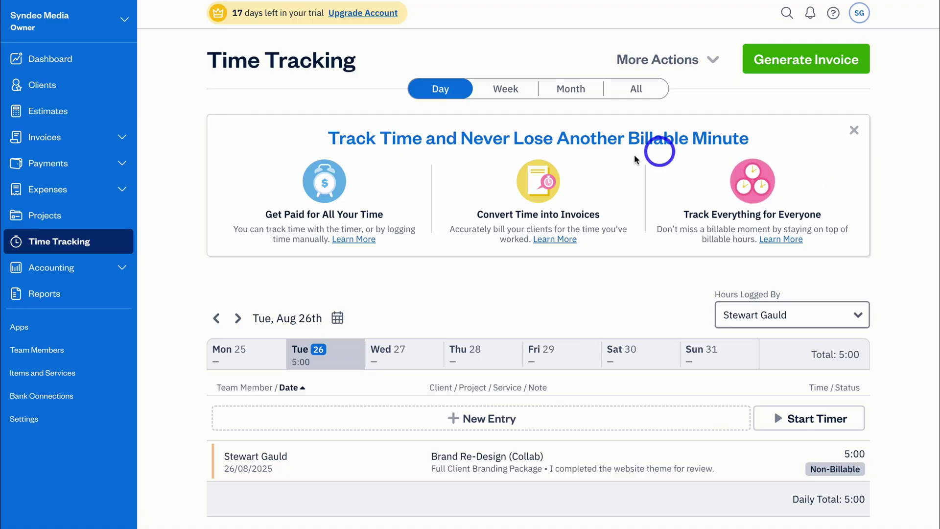
Pass through Accounting and Reports, then open the Apps integrations page.
left_click(65, 264)
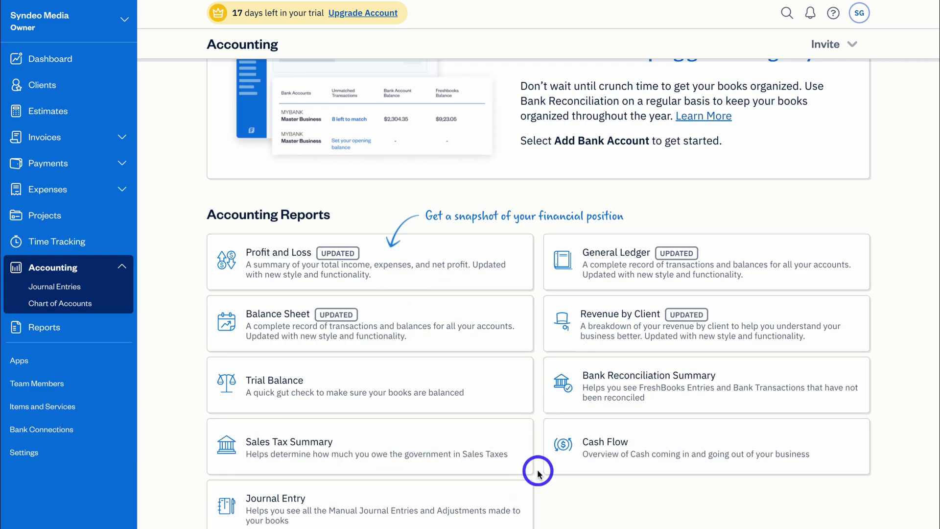
left_click(52, 336)
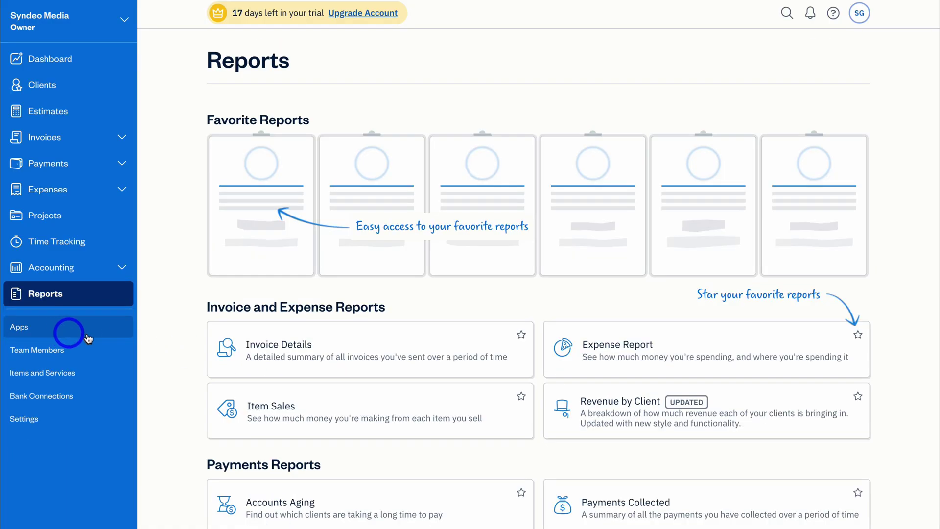
scroll(274, 346, "down", 2)
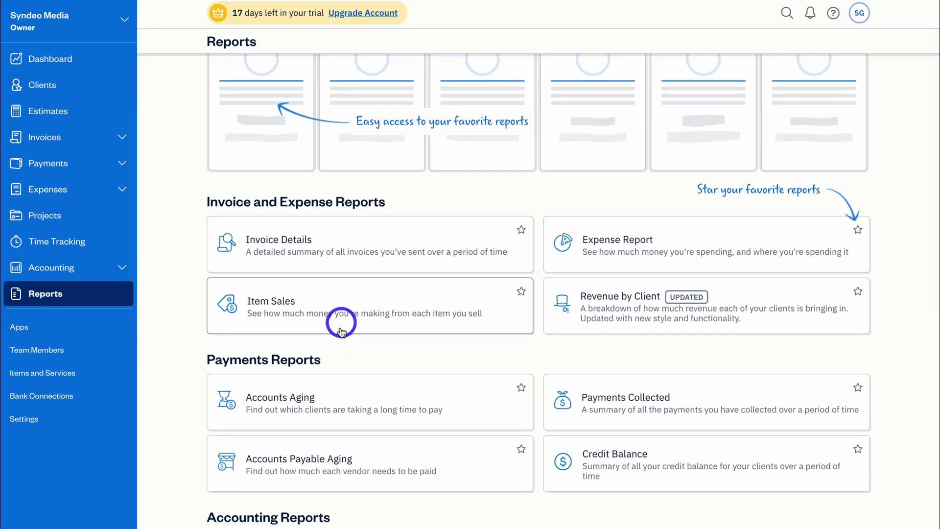
left_click(76, 334)
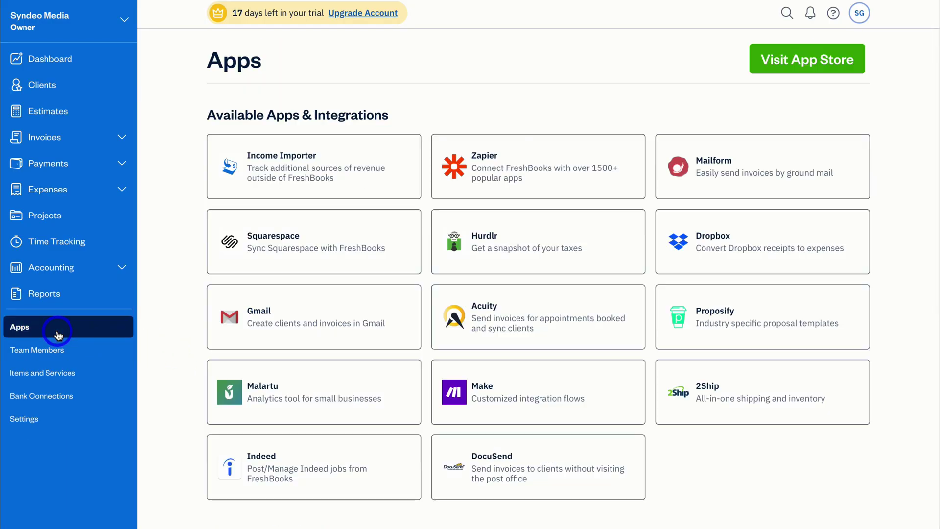